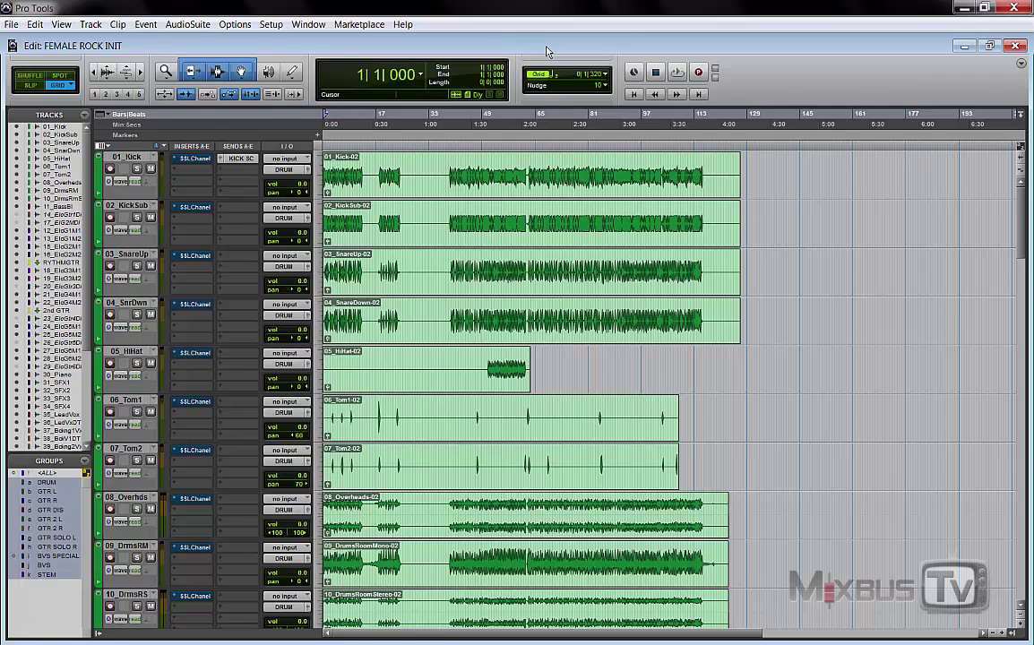
- Look over the channel strips in the Mix window and return to the Edit window
key("ctrl+equal")
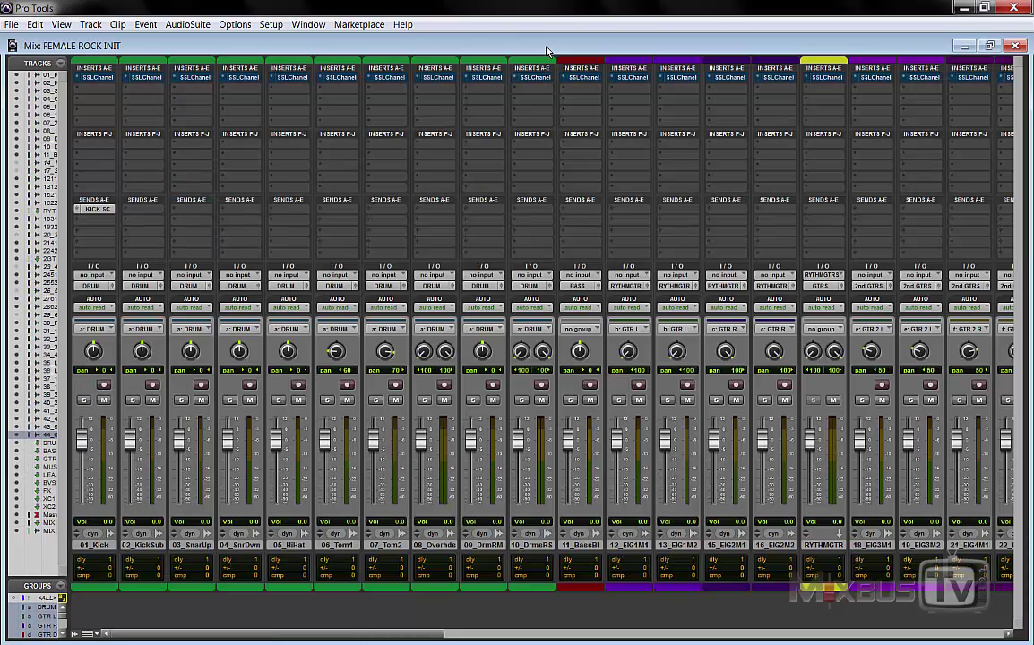
left_click_drag(403, 632, 323, 638)
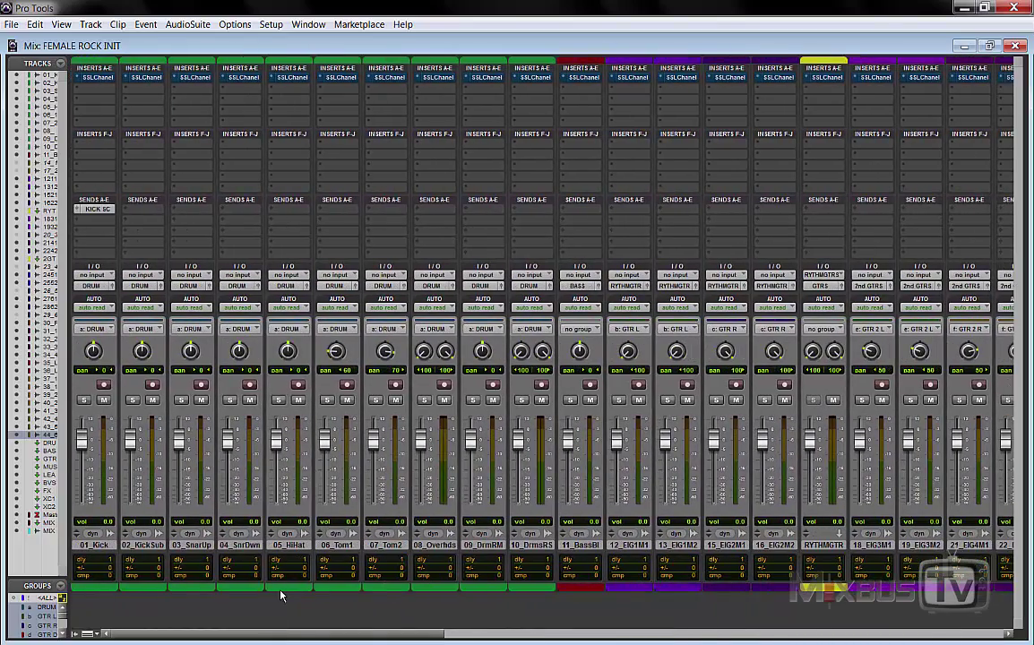
key("ctrl+equal")
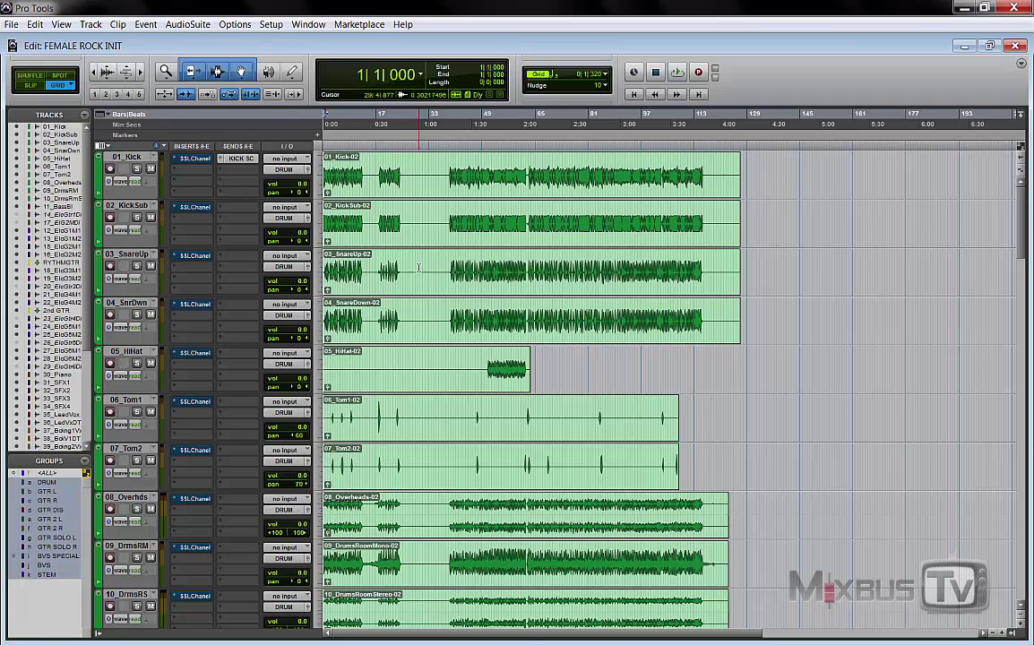
- Review the session's track layout in the Edit window, from the drum tracks through the stem buses to MIX PRINT and back
scroll(419, 267, "down", 2)
scroll(418, 267, "down", 3)
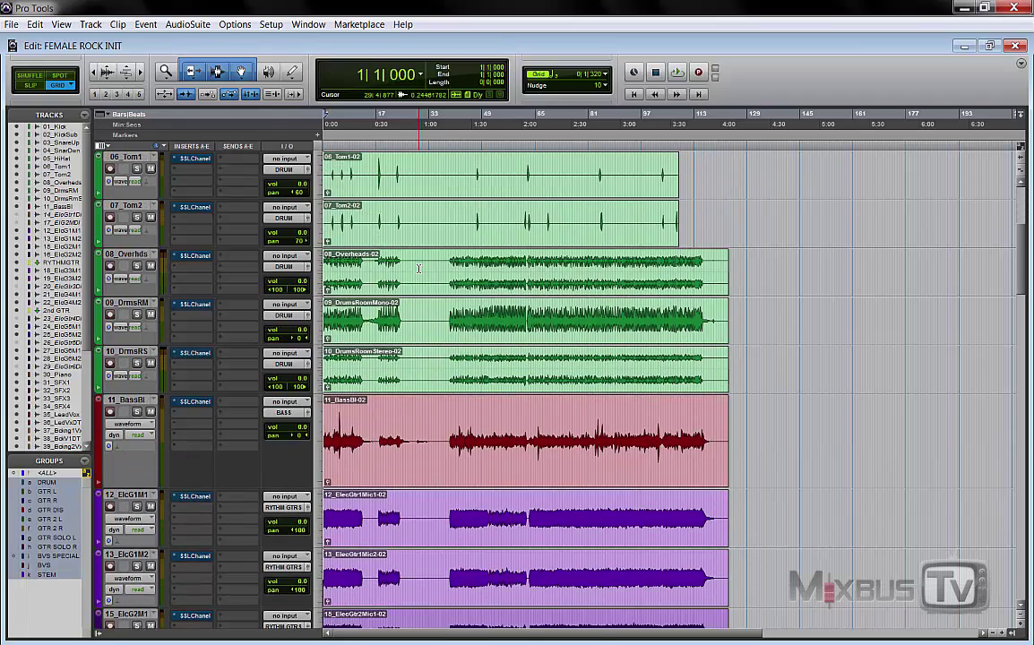
scroll(418, 267, "down", 2)
scroll(422, 287, "down", 6)
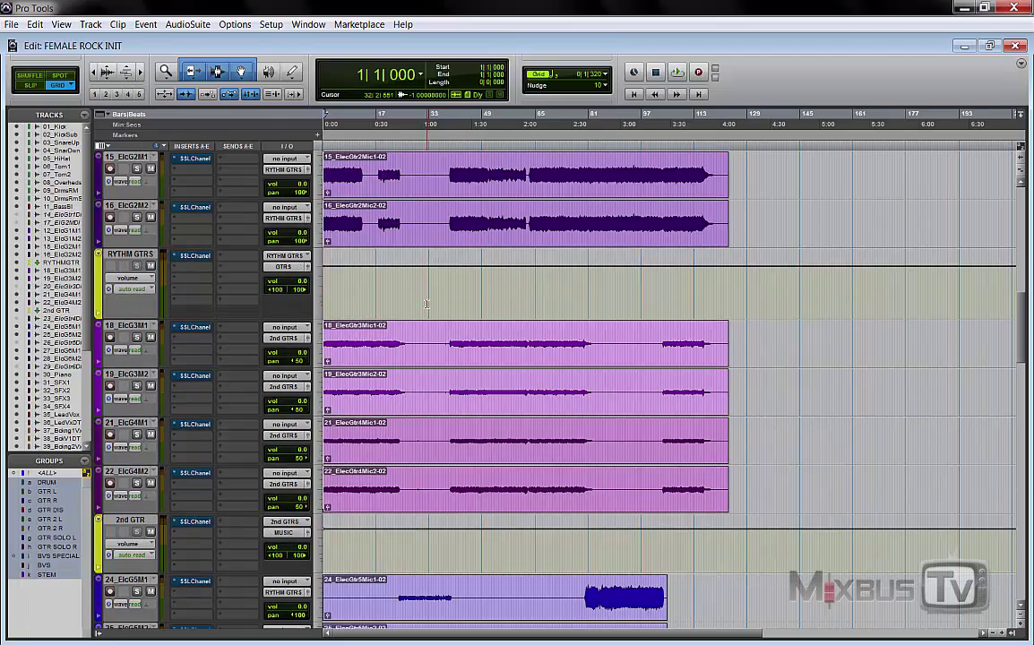
scroll(428, 287, "down", 8)
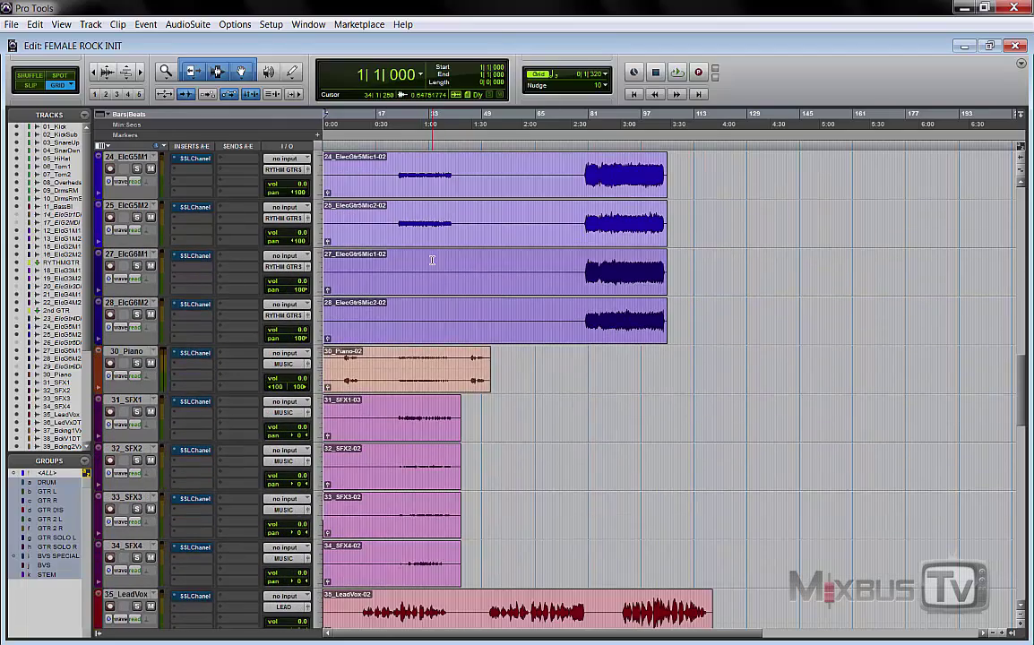
scroll(429, 273, "down", 10)
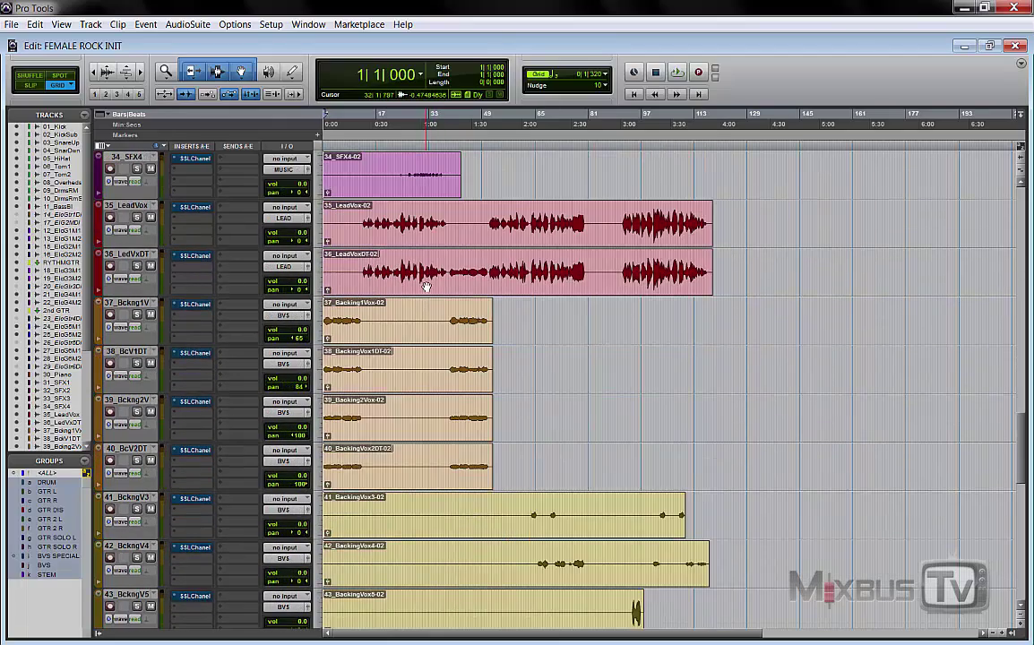
scroll(426, 286, "down", 8)
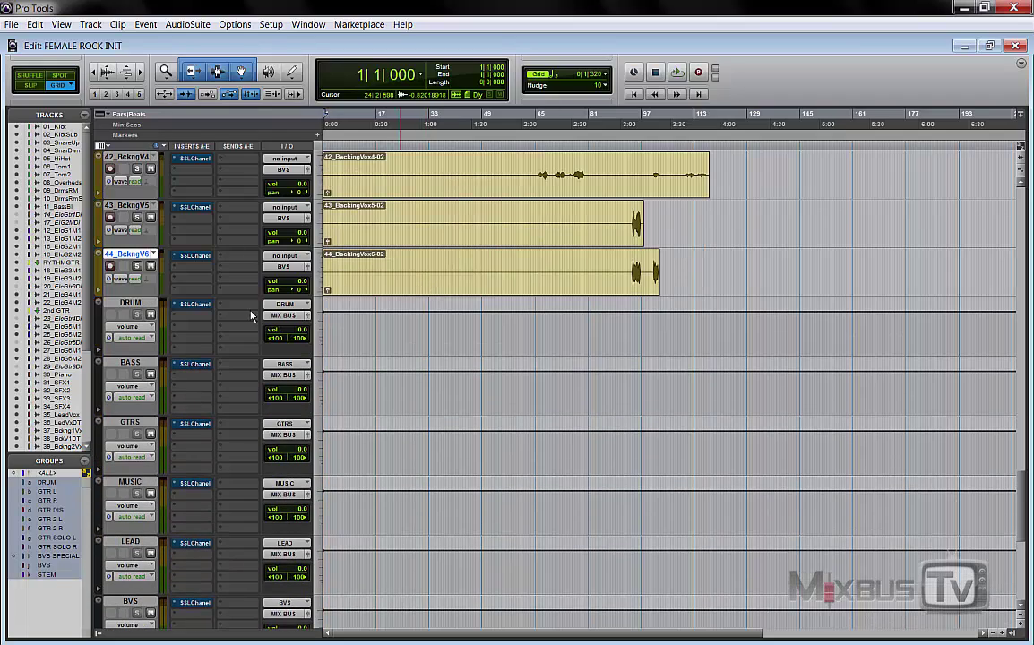
scroll(251, 316, "up", 20)
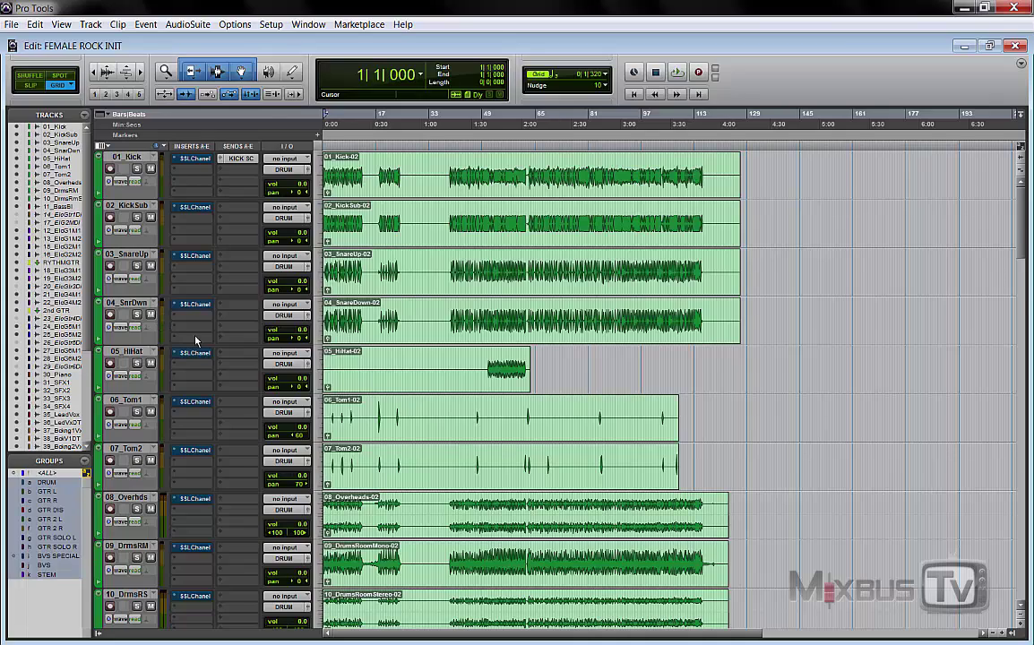
scroll(195, 341, "down", 20)
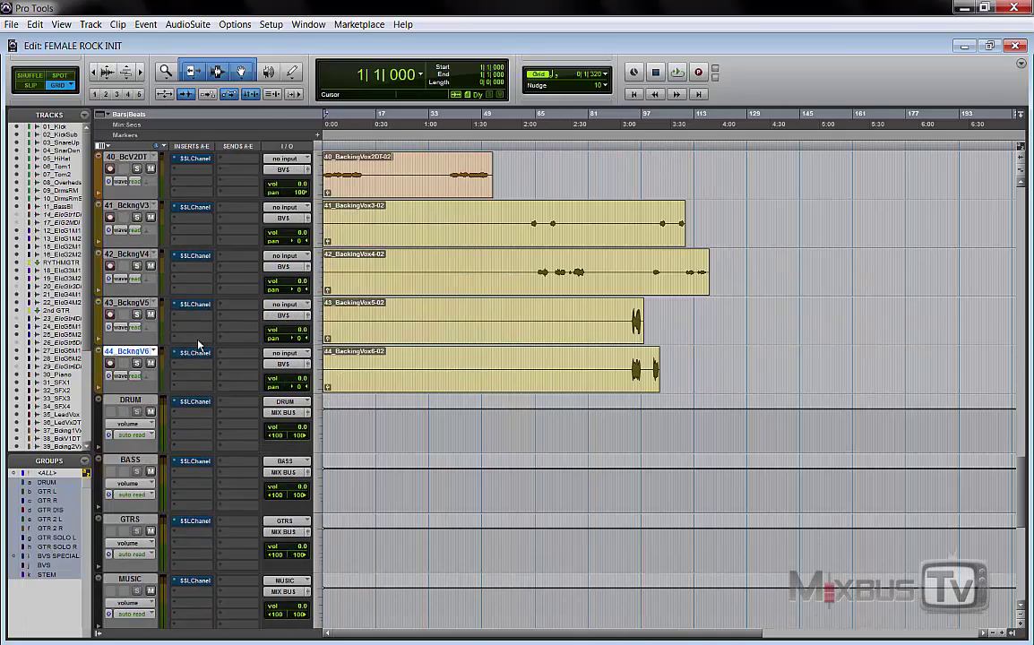
scroll(199, 345, "down", 10)
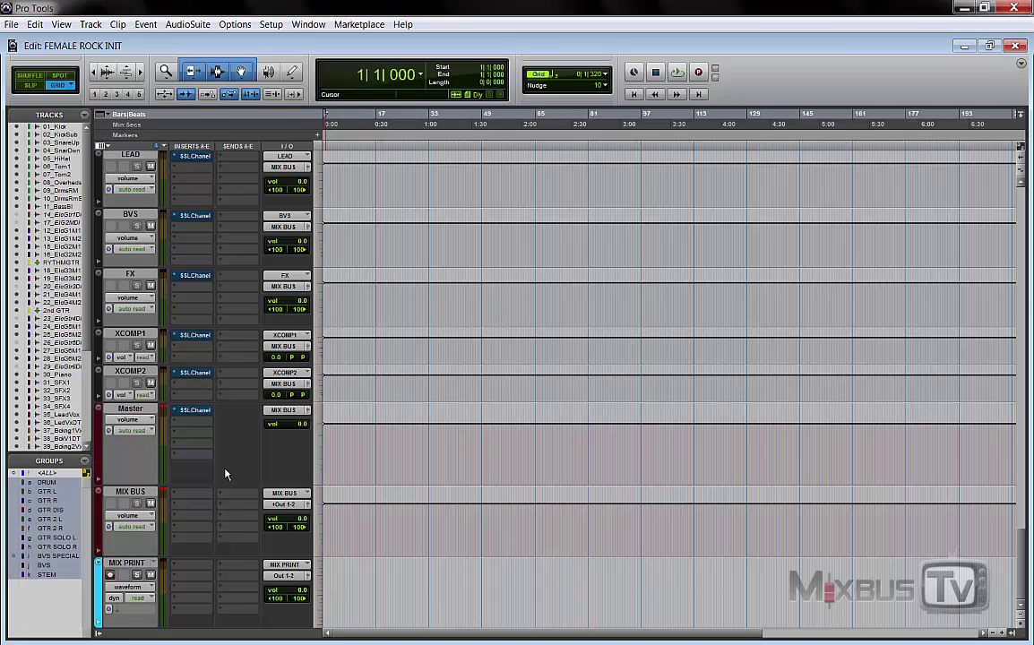
scroll(225, 474, "up", 10)
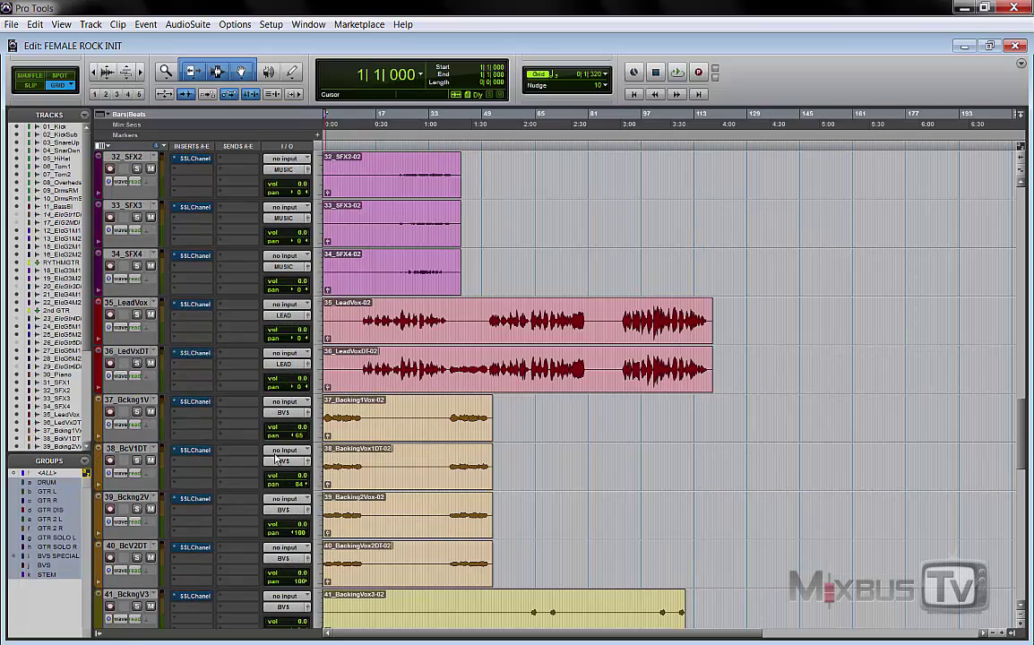
scroll(358, 427, "up", 8)
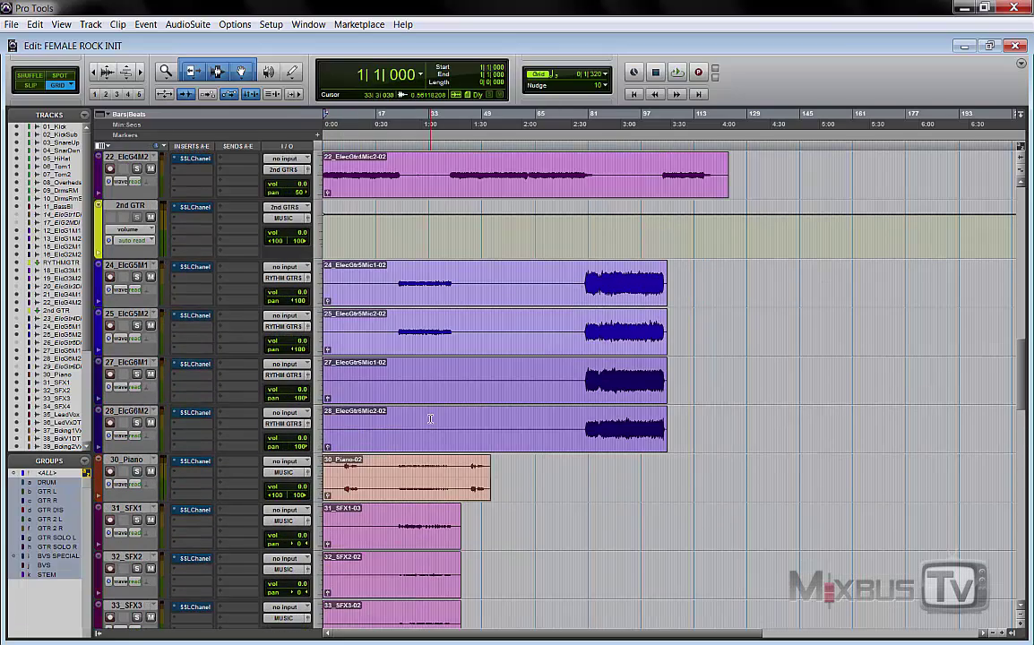
scroll(430, 419, "up", 10)
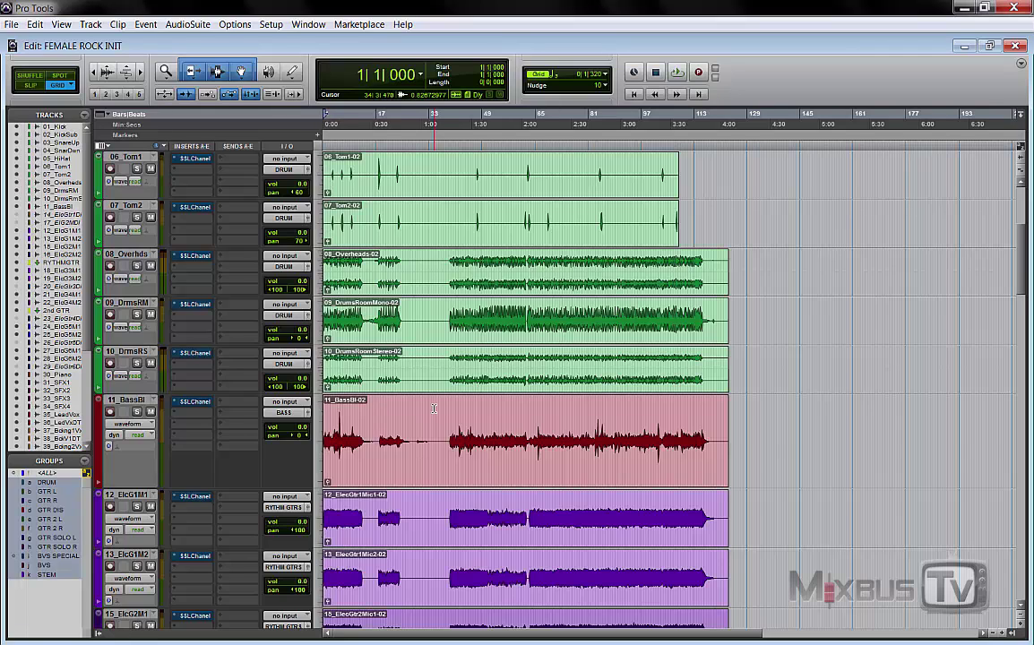
scroll(434, 409, "up", 3)
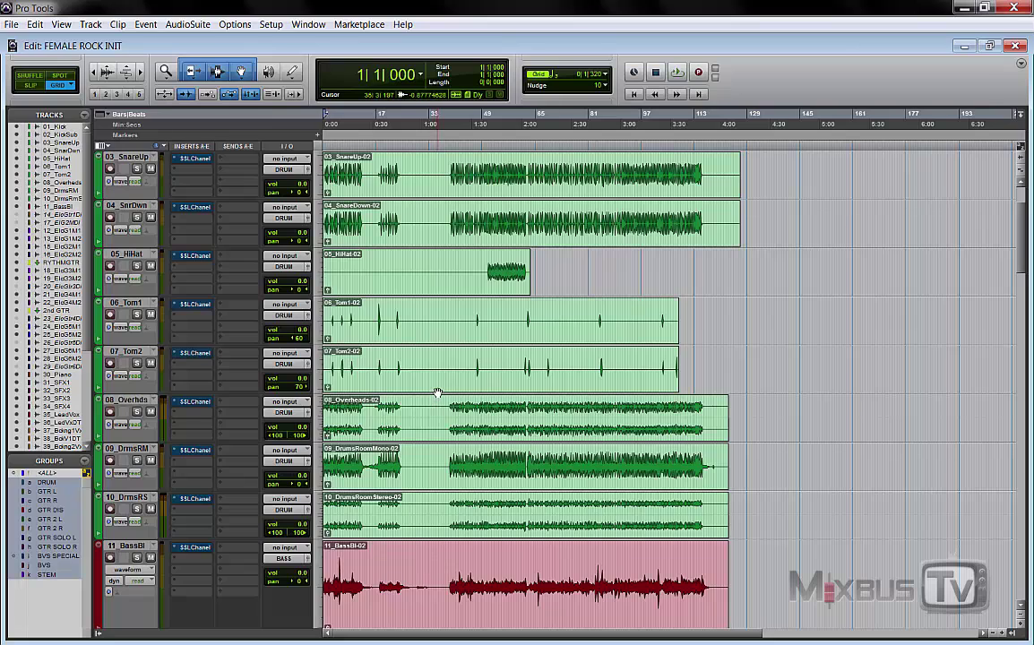
scroll(437, 390, "up", 2)
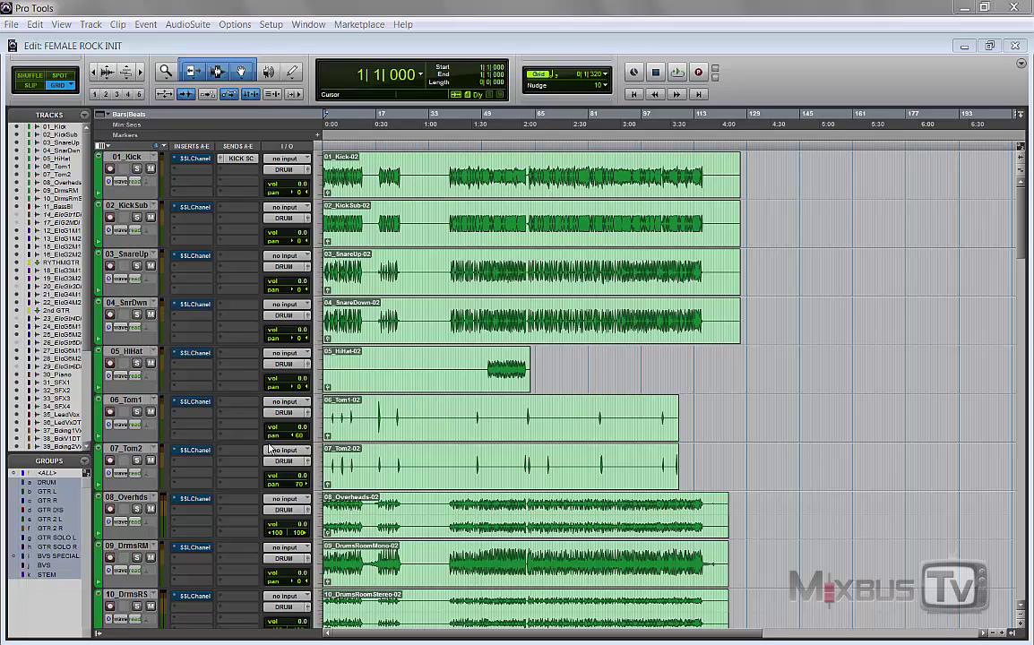
- Examine the mixer routing from the drum channels to the stem buses, Master, MIX BUS and MIX PRINT
key("ctrl+equal")
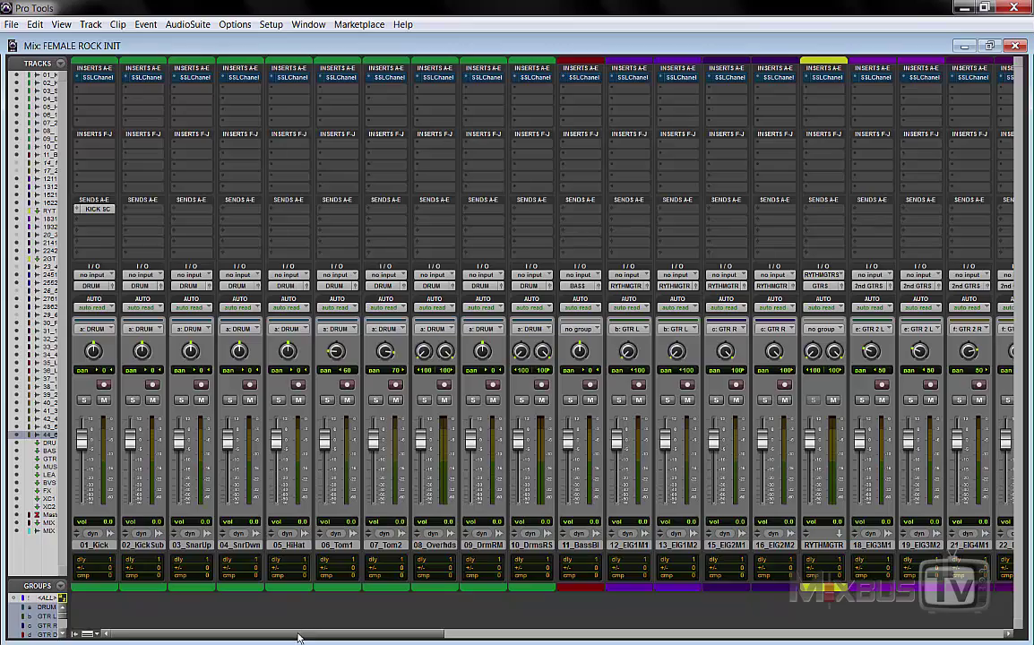
left_click_drag(298, 638, 882, 639)
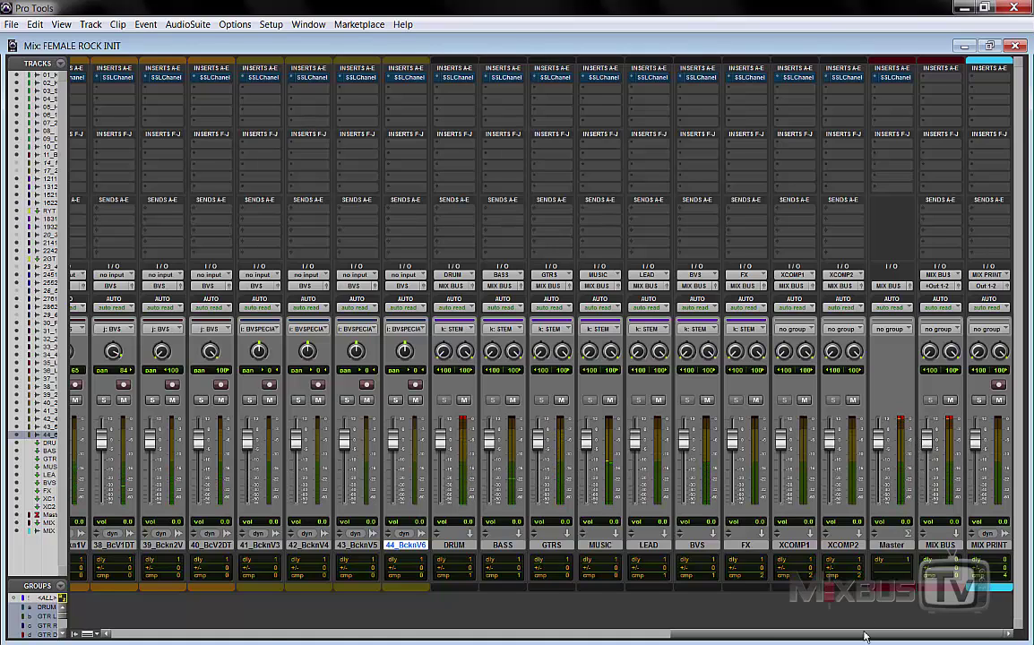
key("ctrl+equal")
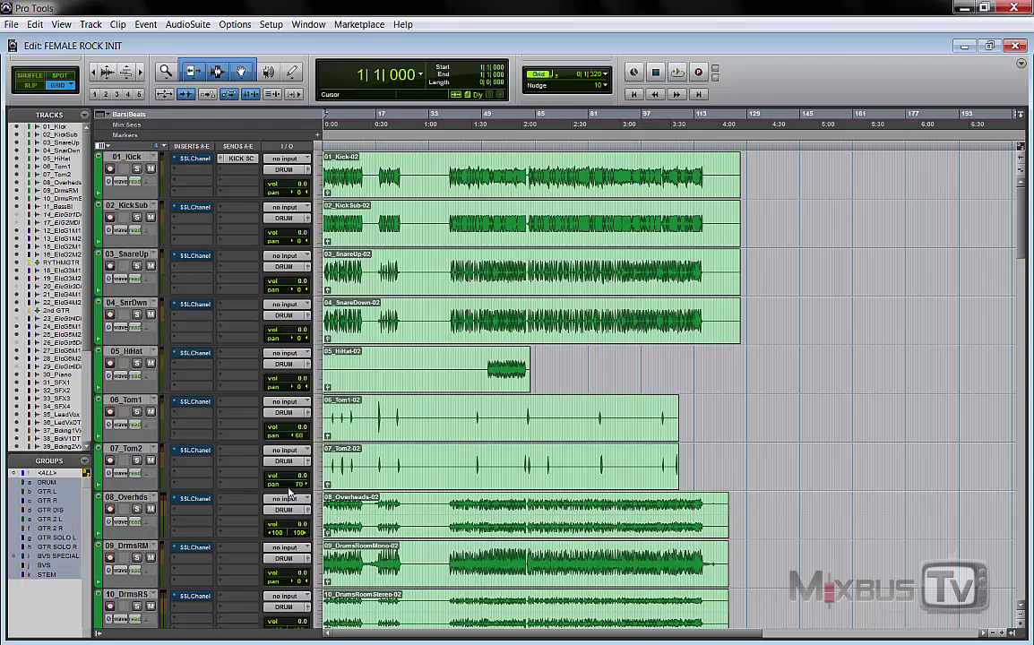
key("ctrl+equal")
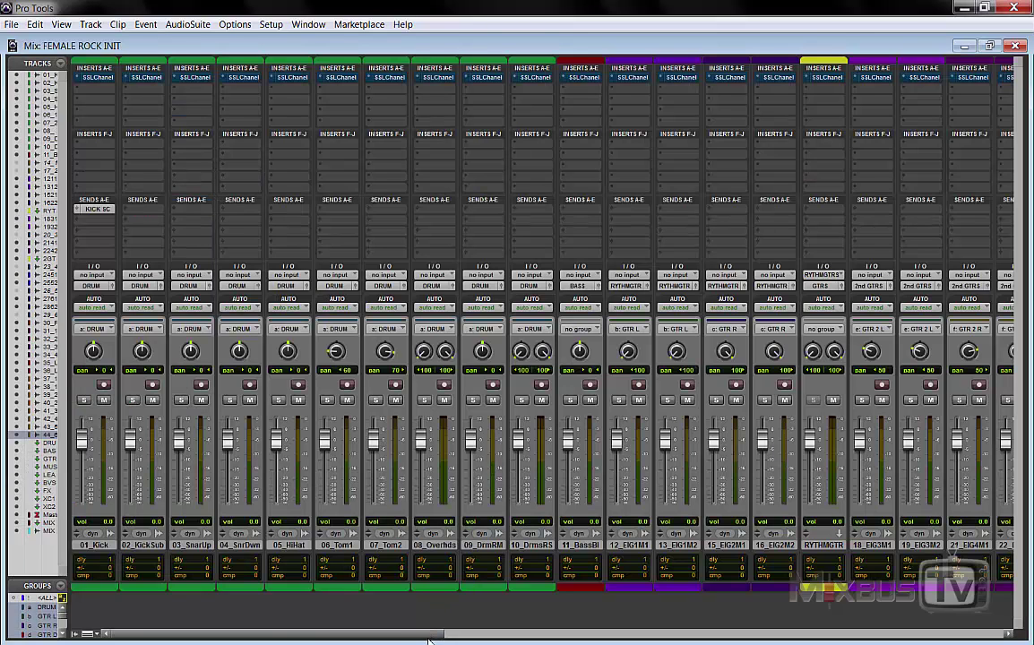
left_click_drag(428, 635, 946, 621)
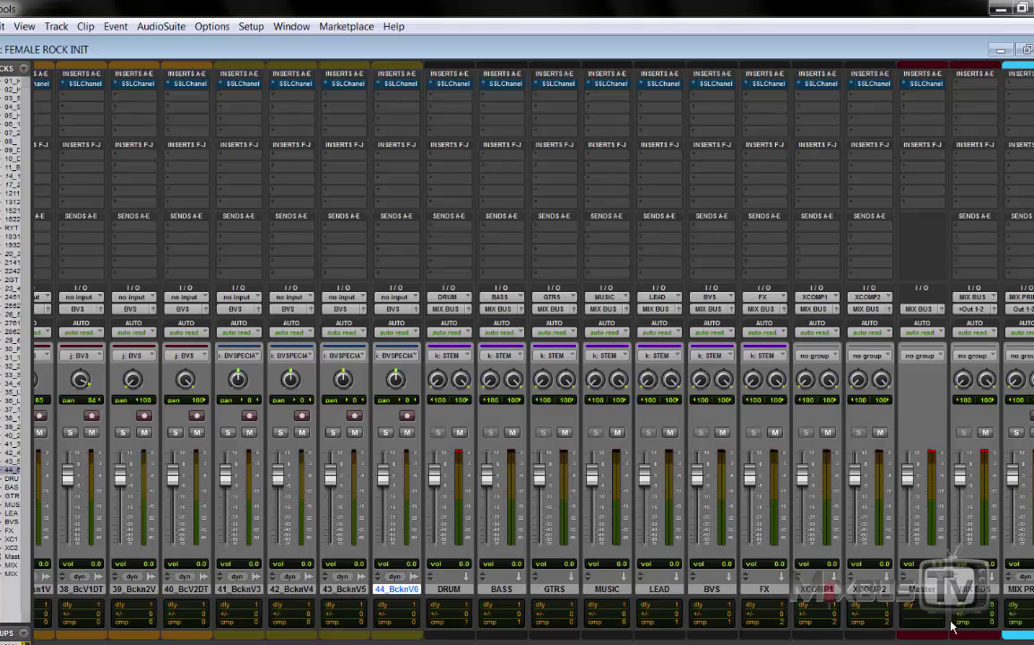
left_click_drag(842, 633, 190, 633)
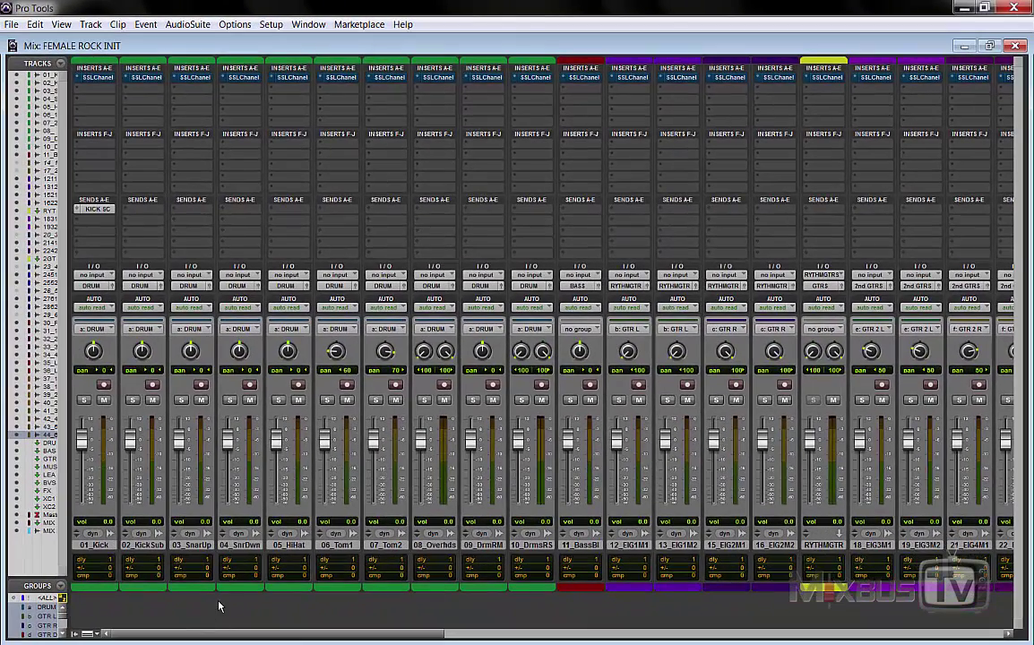
key("ctrl+equal")
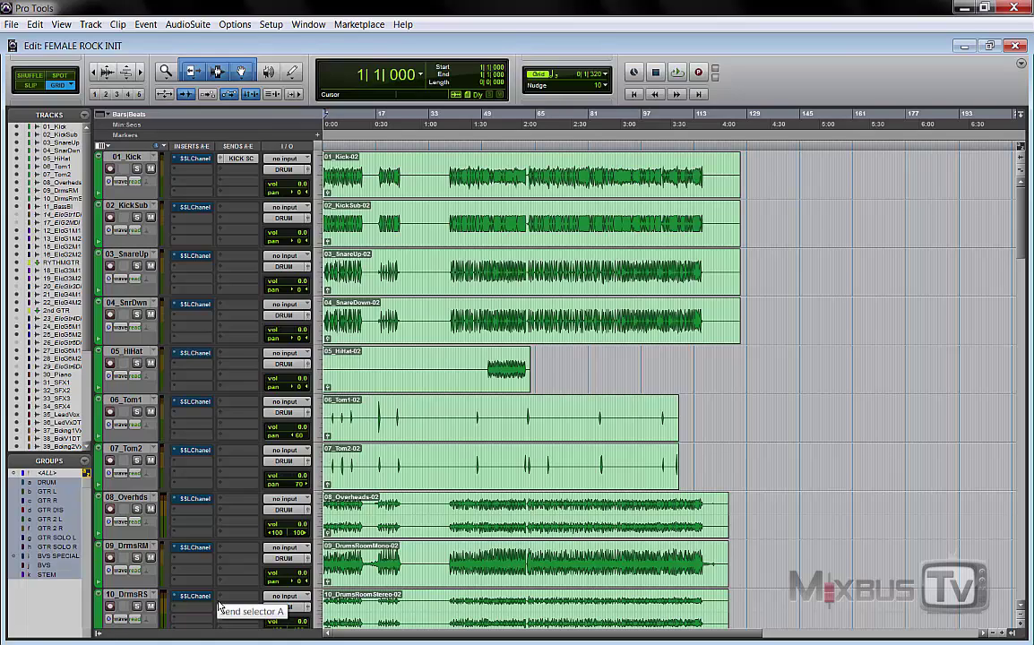
- Open the SSLChannel plug-in on 01_Kick and place its window over the arrangement, clear of the track controls
left_click(389, 295)
scroll(455, 369, "down", 10)
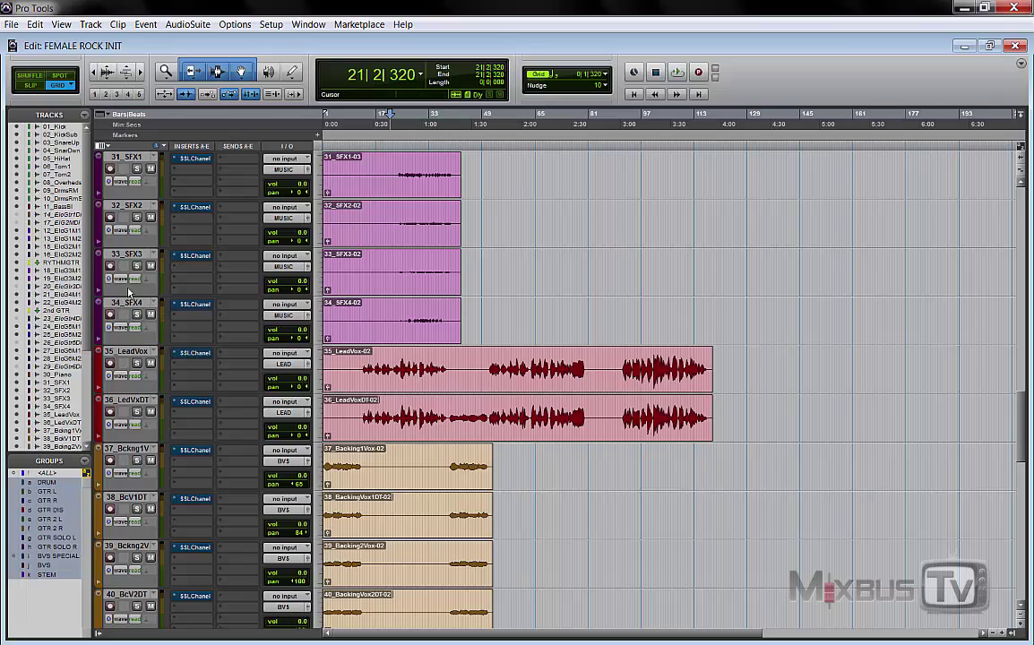
scroll(128, 293, "up", 10)
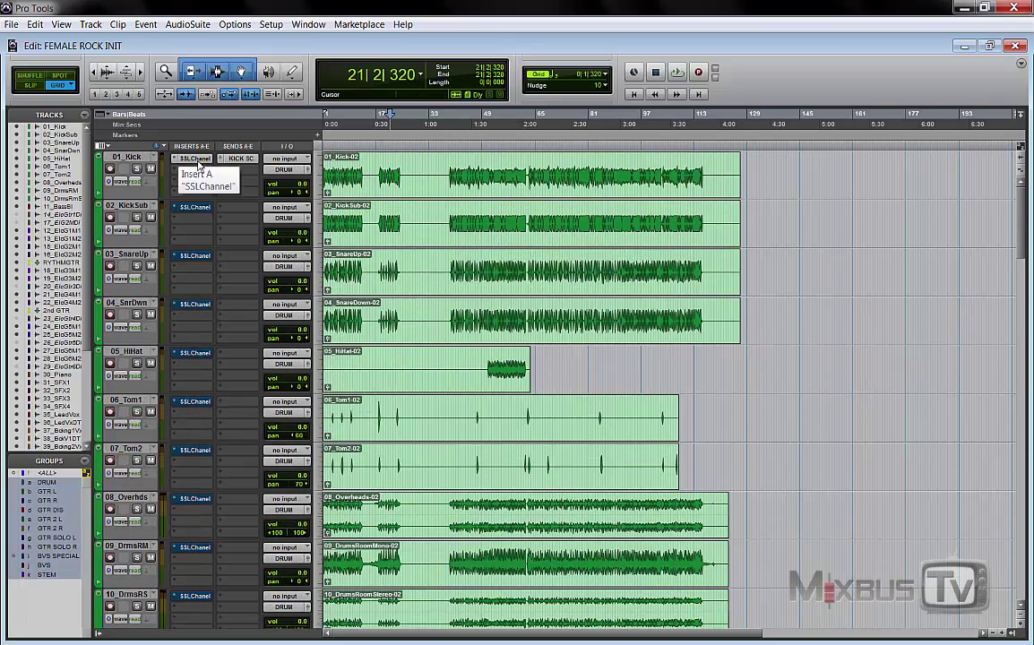
left_click(199, 164)
left_click_drag(240, 13, 602, 105)
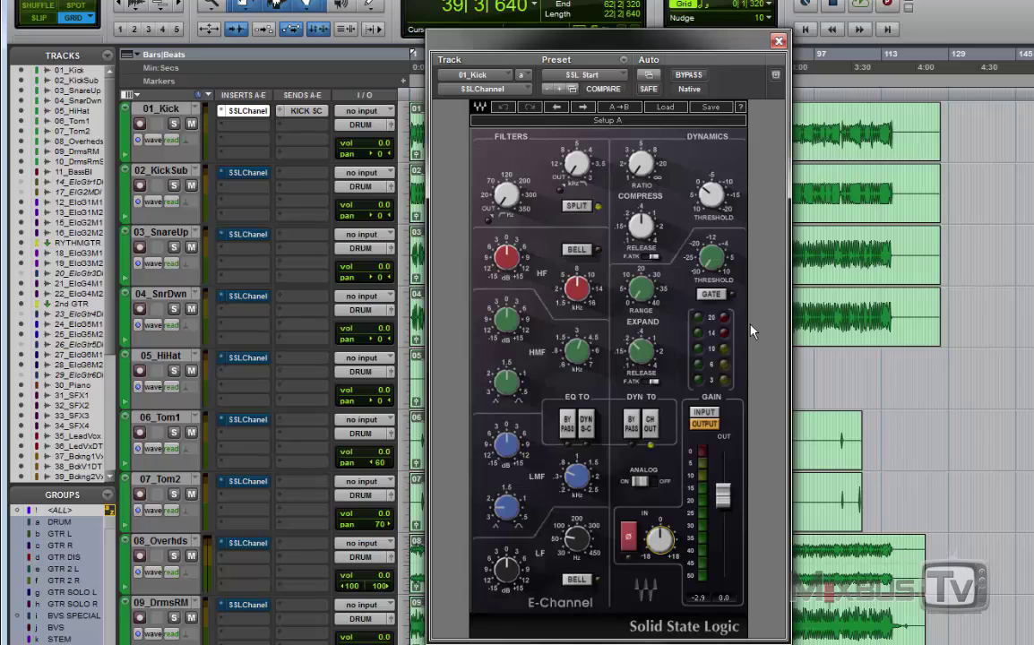
- Solo 01_Kick and set the input trim of its SSLChannel plug-in to -10 dB
left_click(174, 123)
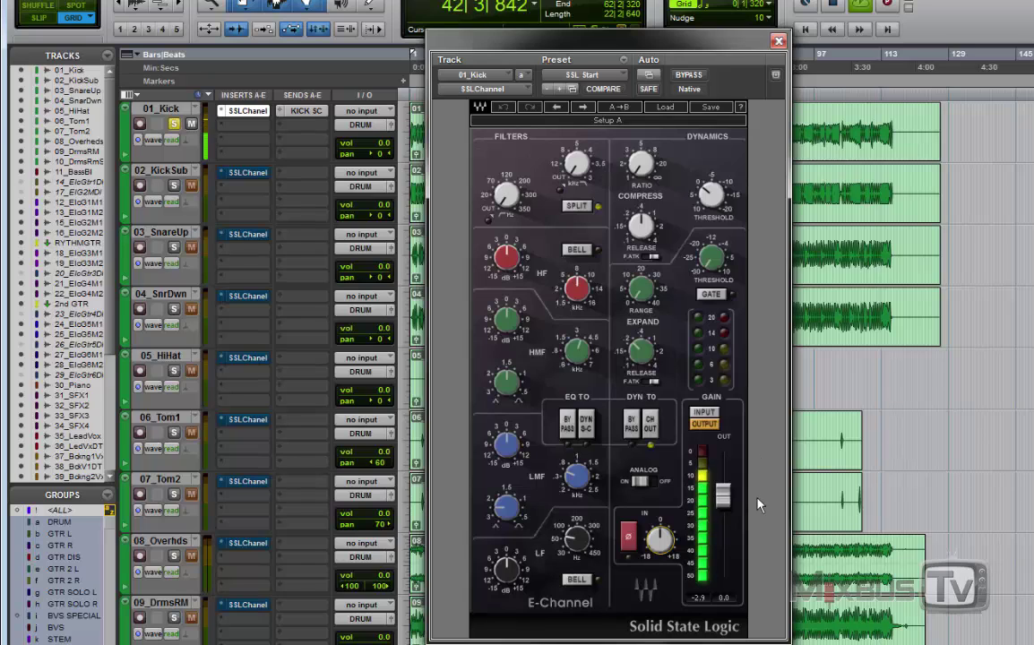
left_click(668, 546)
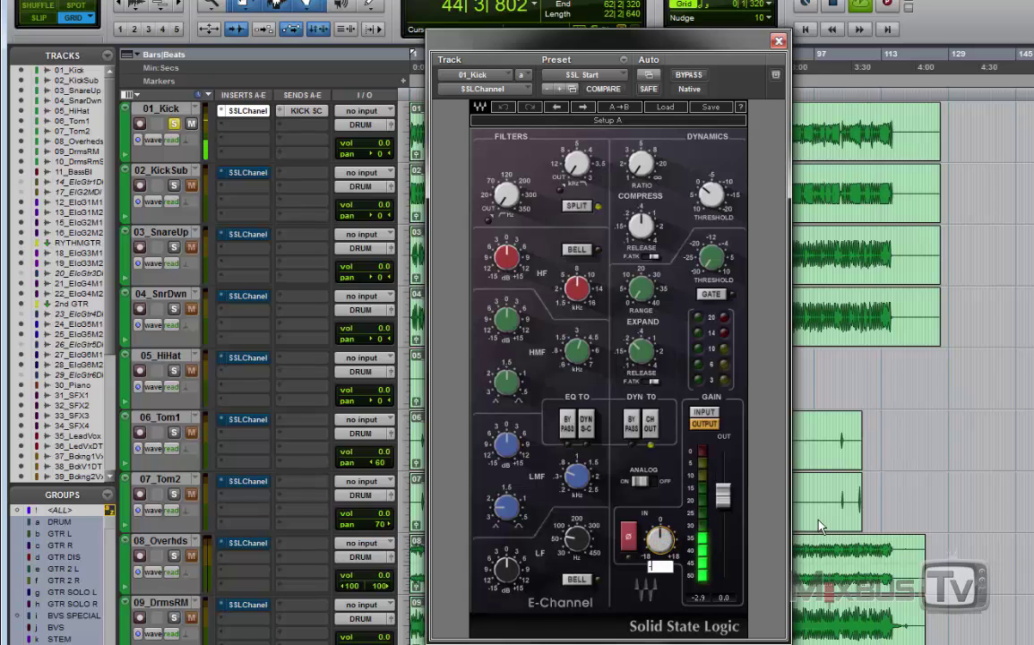
type("-10")
key("Return")
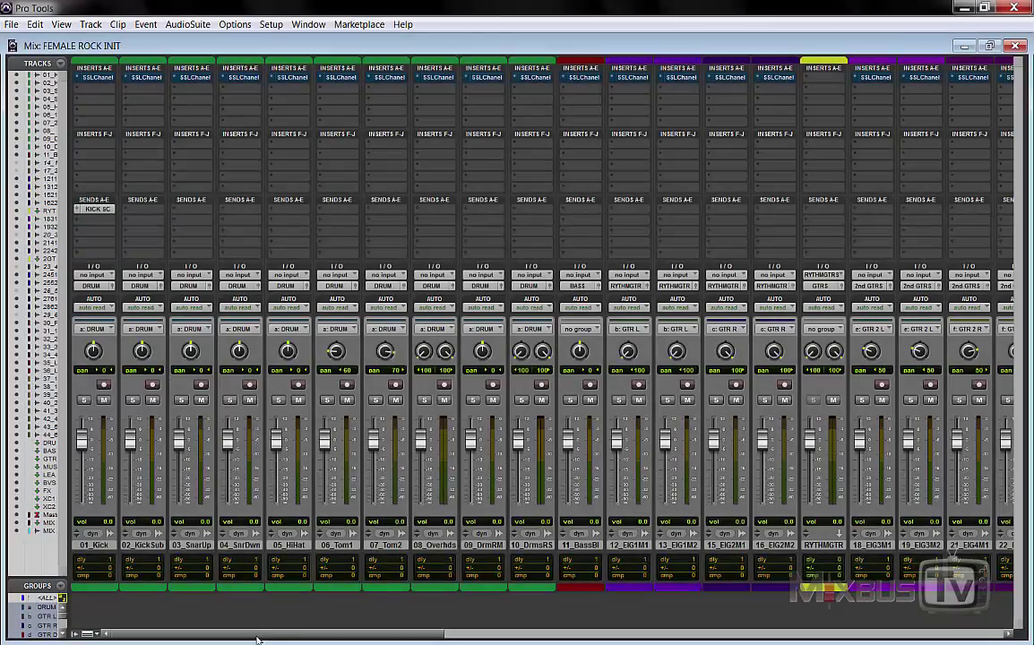
- Inspect the stem bus, Master and MIX BUS strips at the end of the mixer and return to the drum channels
left_click_drag(252, 637, 857, 631)
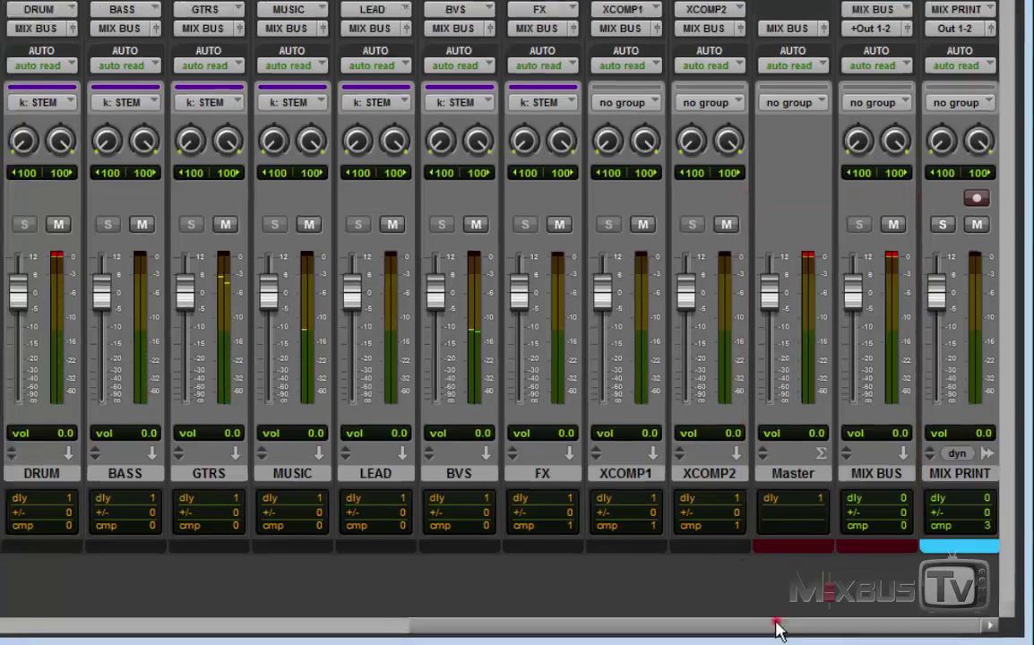
left_click_drag(777, 626, 550, 625)
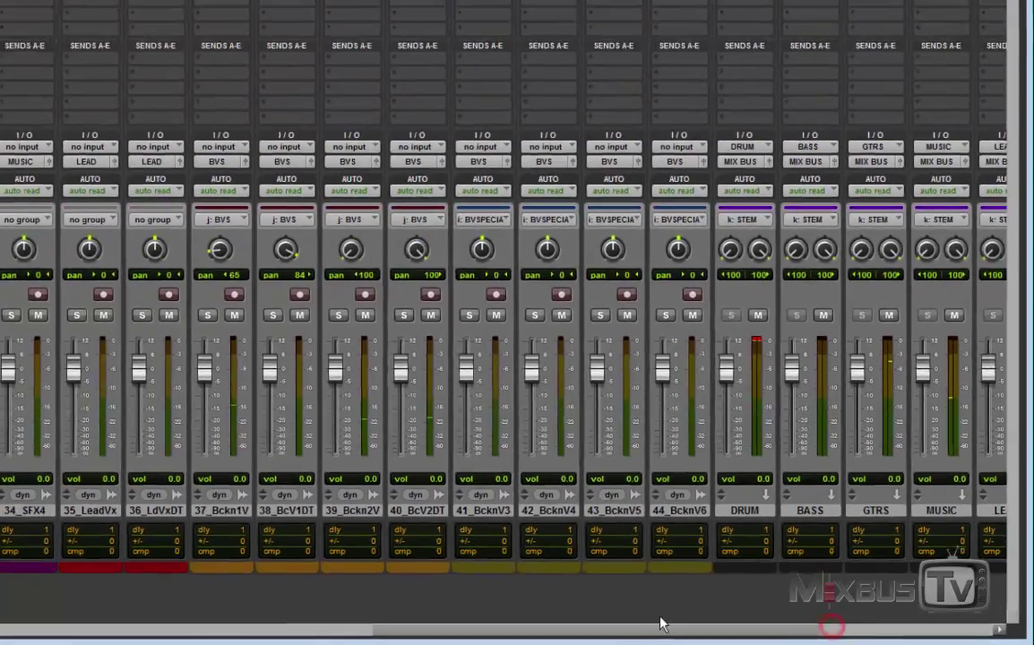
left_click_drag(659, 624, 376, 625)
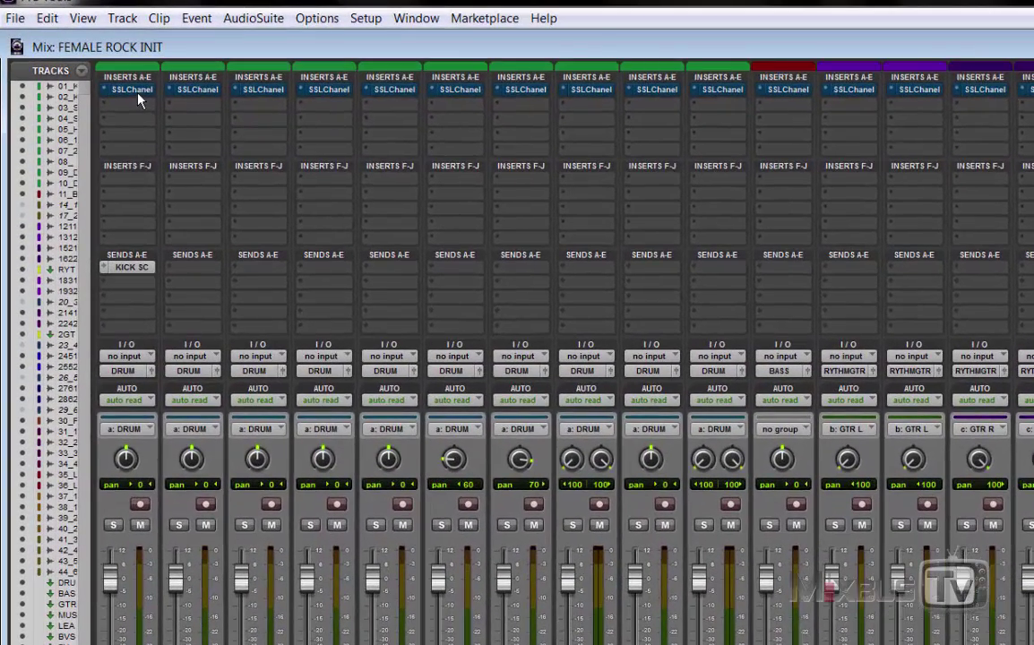
- Take the SSLChannel inserts out of bypass across the tracks and open the one on 02_KickSub
right_click(137, 93)
left_click(147, 95)
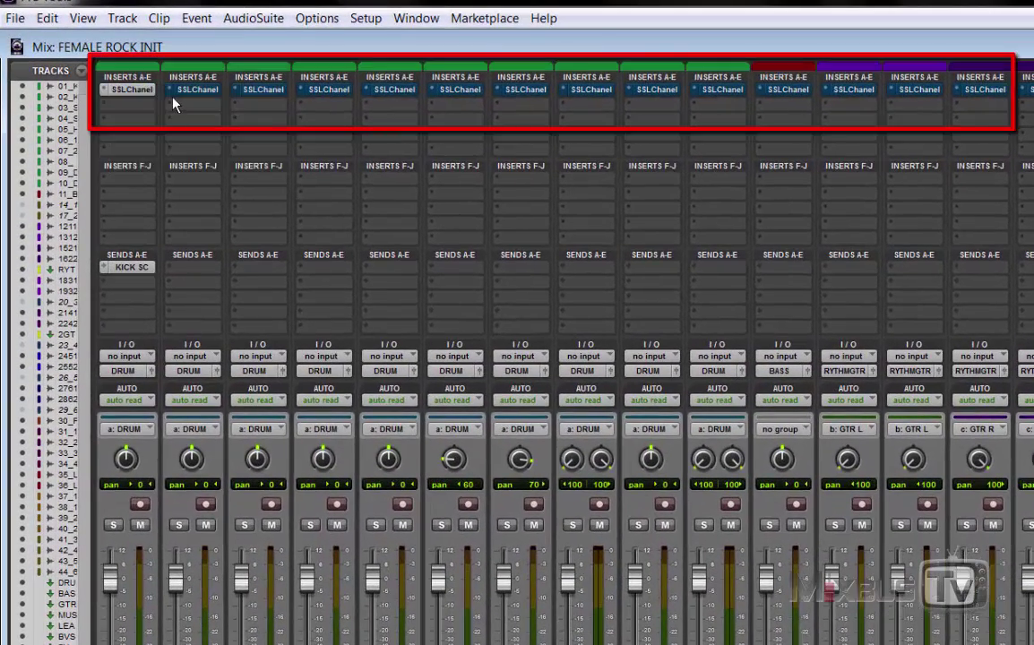
right_click(184, 91)
left_click(190, 95)
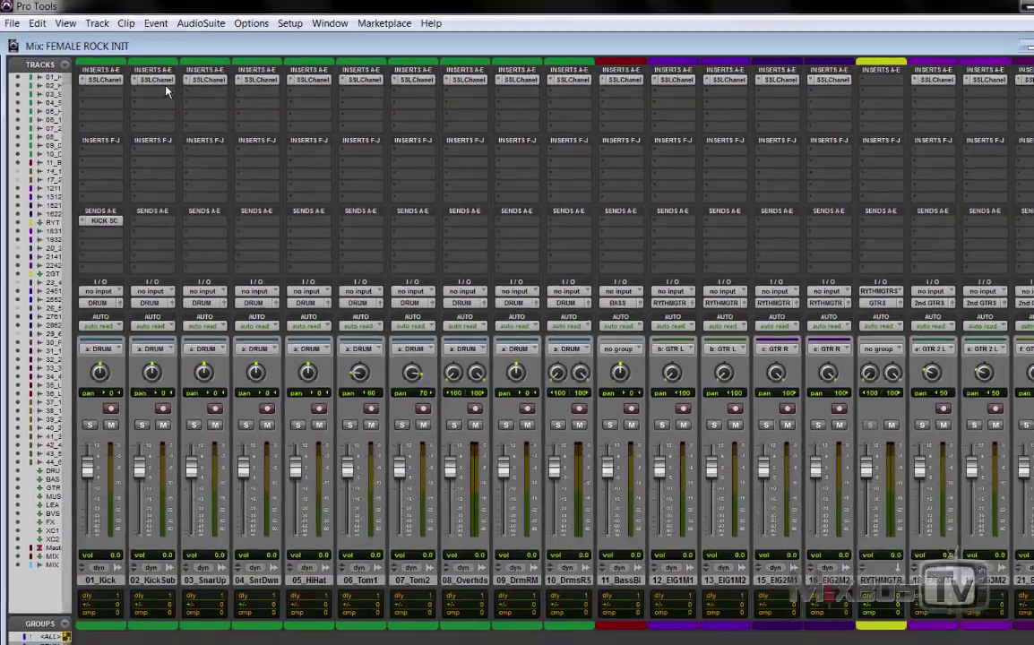
left_click(198, 90)
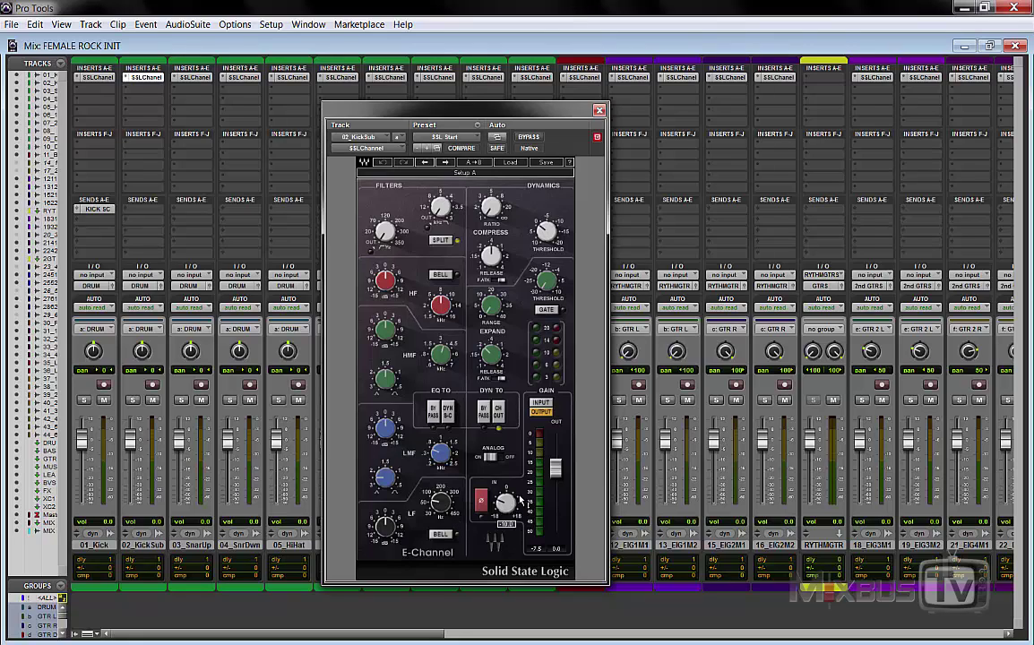
- Clear the clip indicators on all meters and check the stem bus, Master and MIX BUS strips during playback
left_click(599, 110)
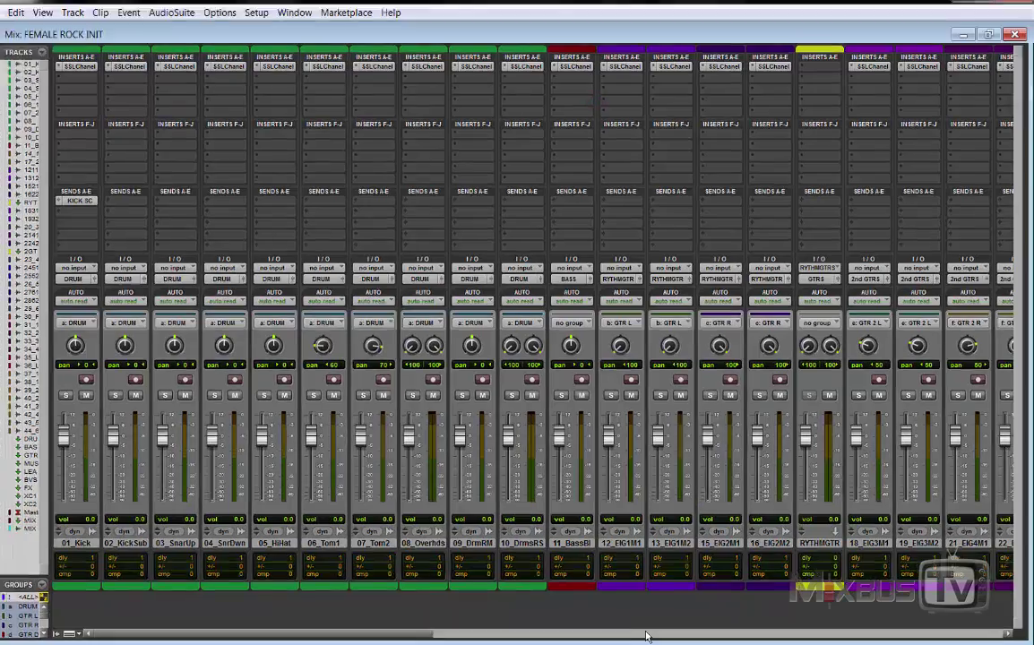
left_click(652, 633)
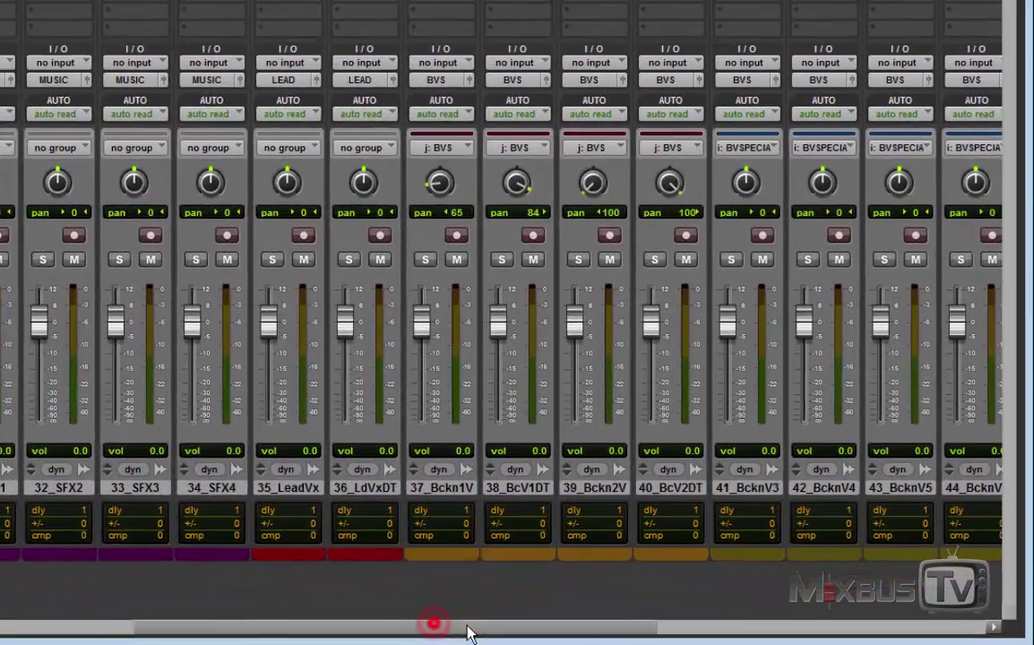
left_click_drag(466, 632, 879, 627)
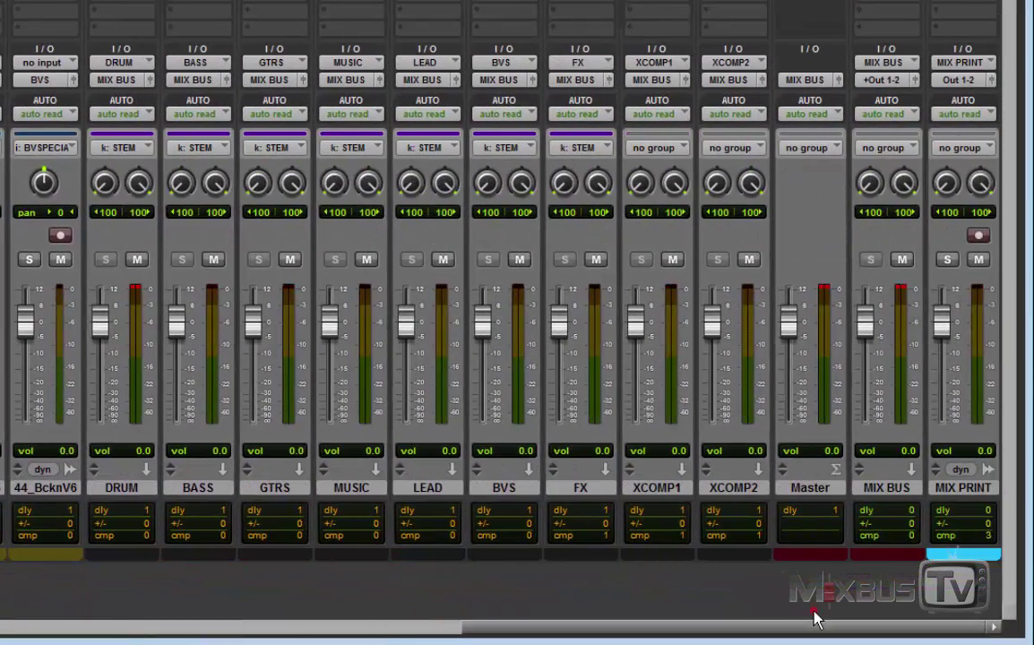
key("alt+c")
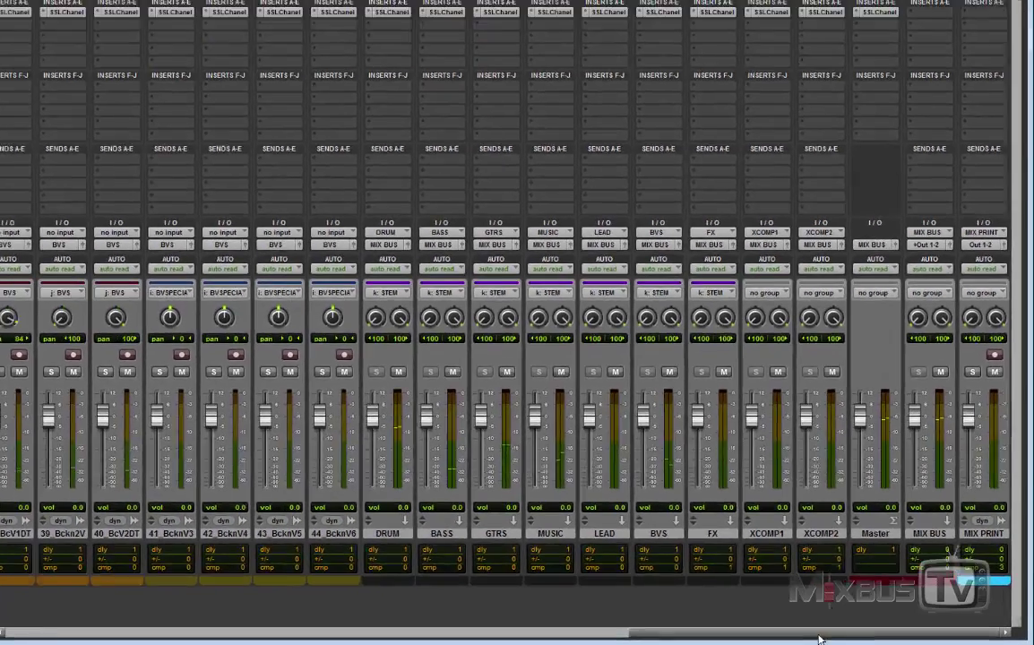
left_click_drag(818, 639, 282, 638)
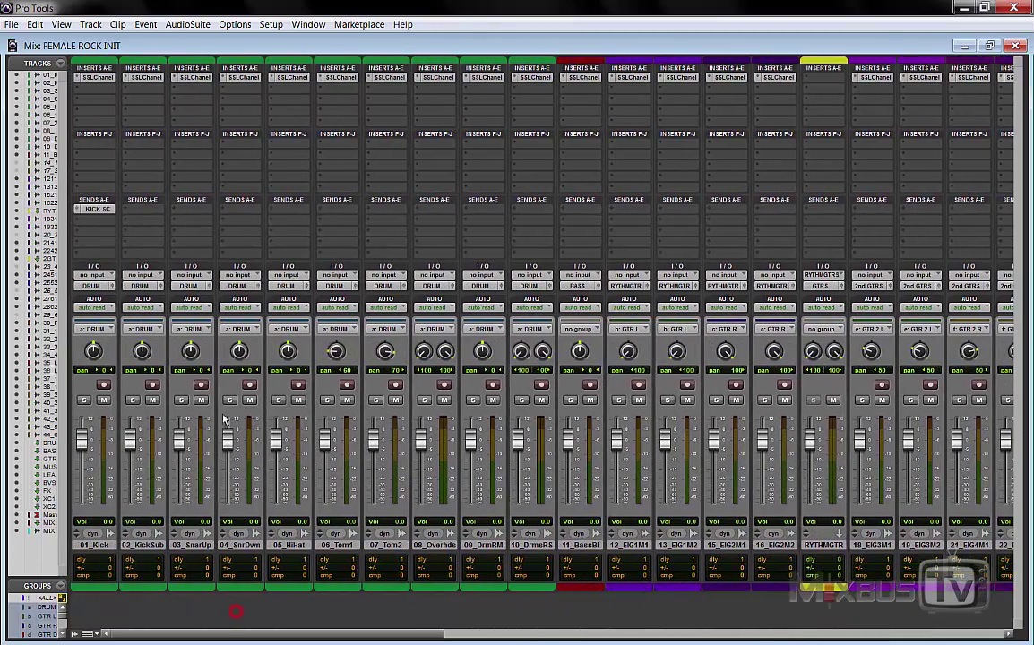
- Review the SSLChannel settings on 01_Kick and 02_KickSub, and look over the bus and Master strips at the mixer's end
left_click(100, 79)
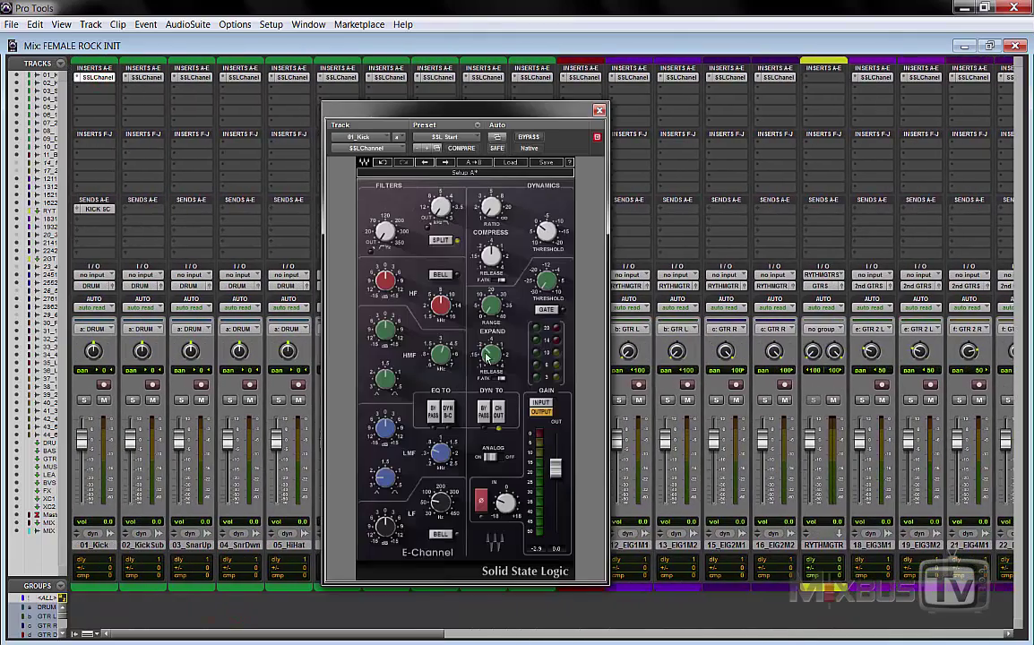
left_click(599, 109)
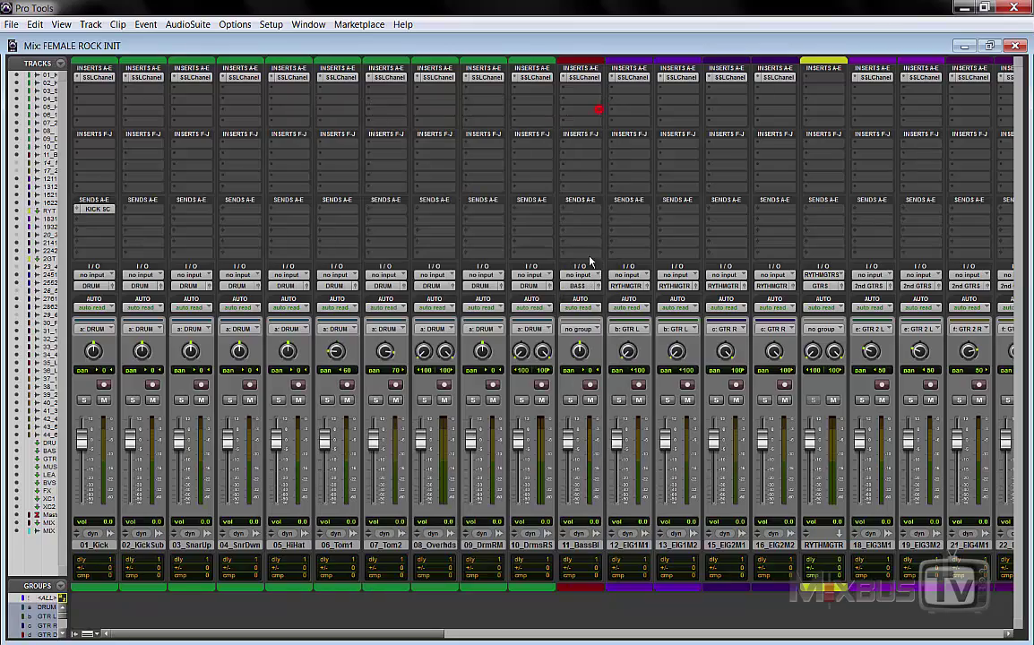
left_click_drag(421, 633, 969, 638)
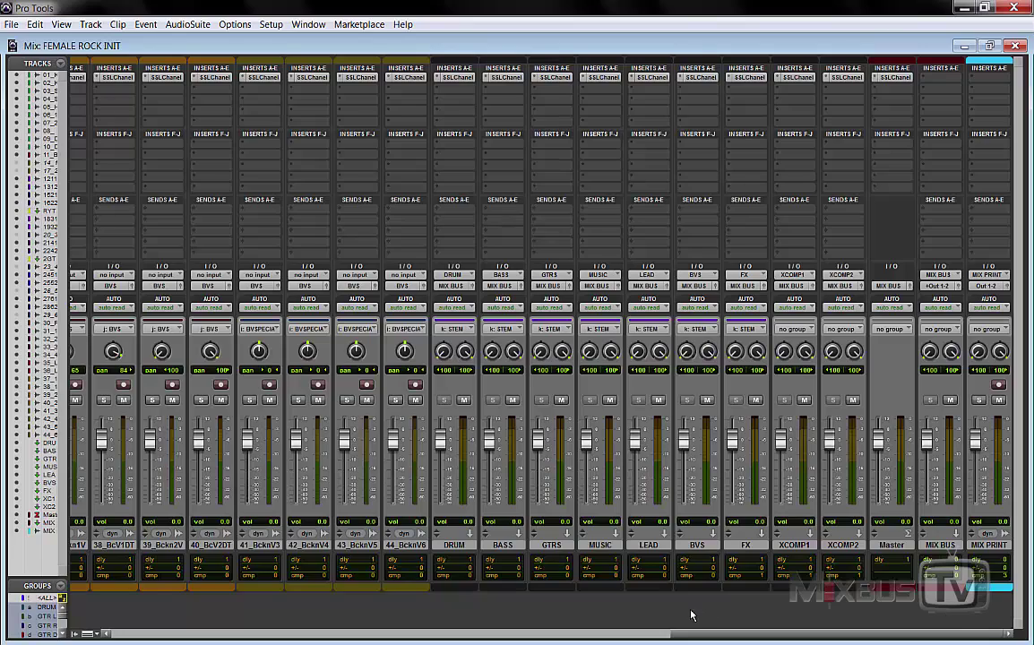
left_click_drag(683, 633, 173, 616)
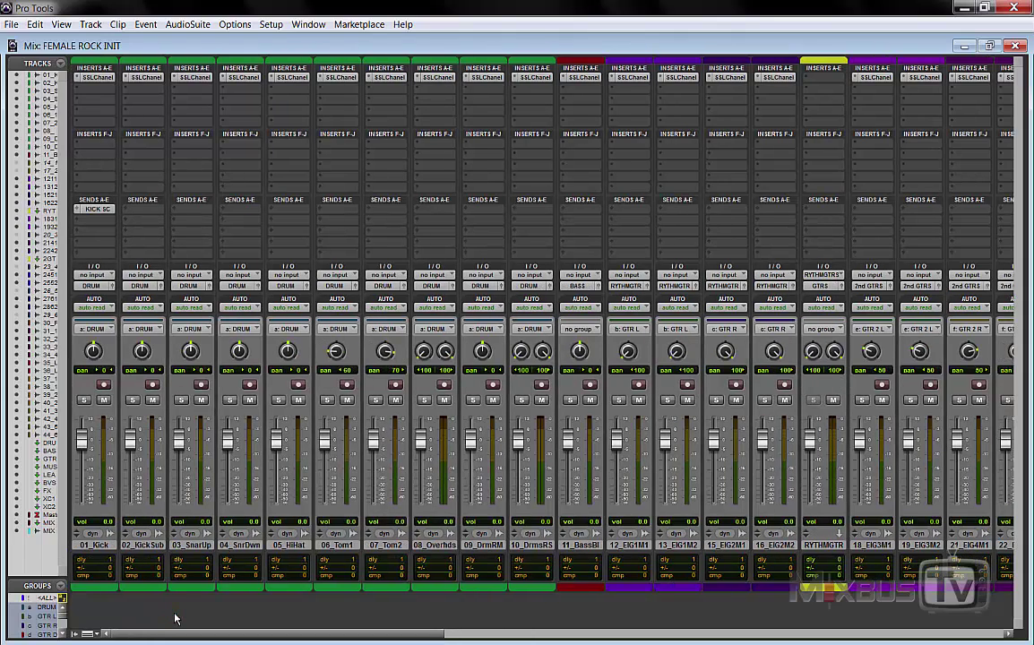
left_click(154, 78)
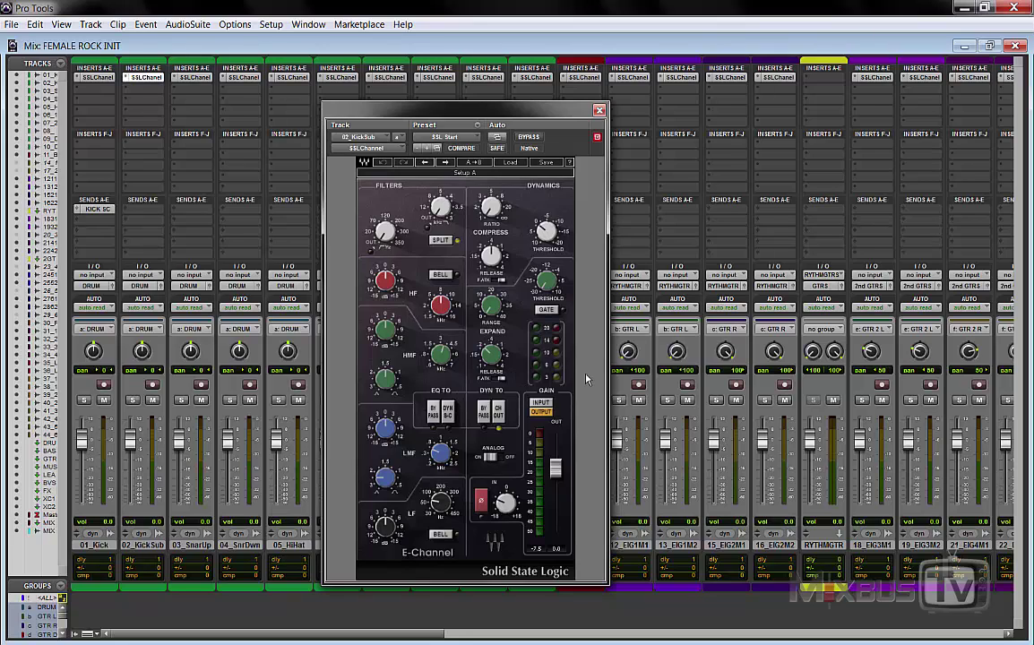
left_click(597, 110)
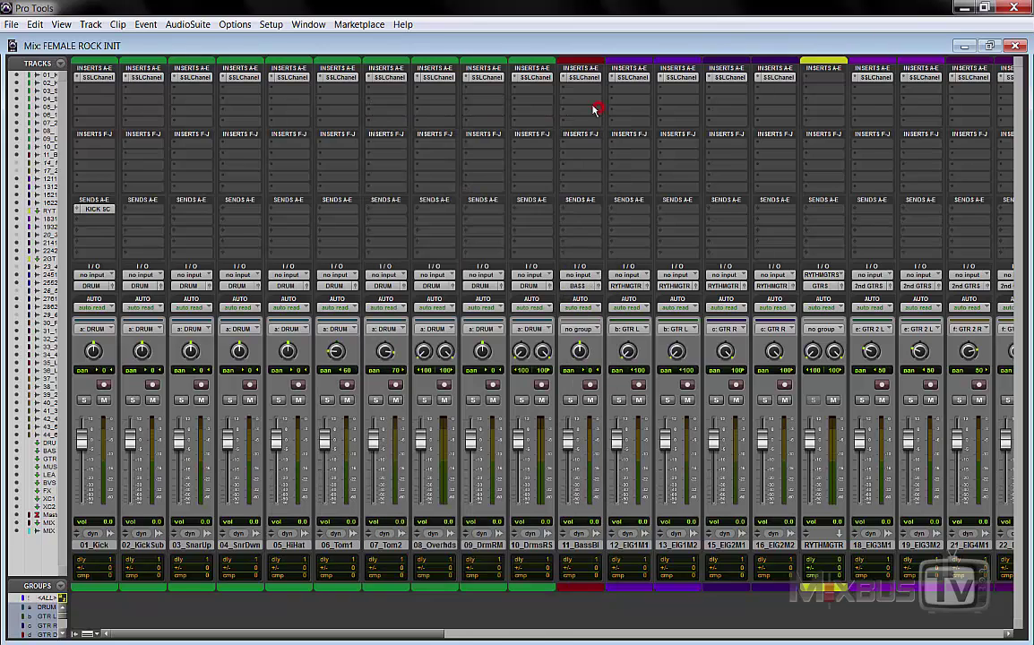
- Bypass the SSLChannel inserts across the tracks and insert Sonalksis Free-G Mono in the second slot of 01_Kick
left_click(116, 87)
left_click(126, 145)
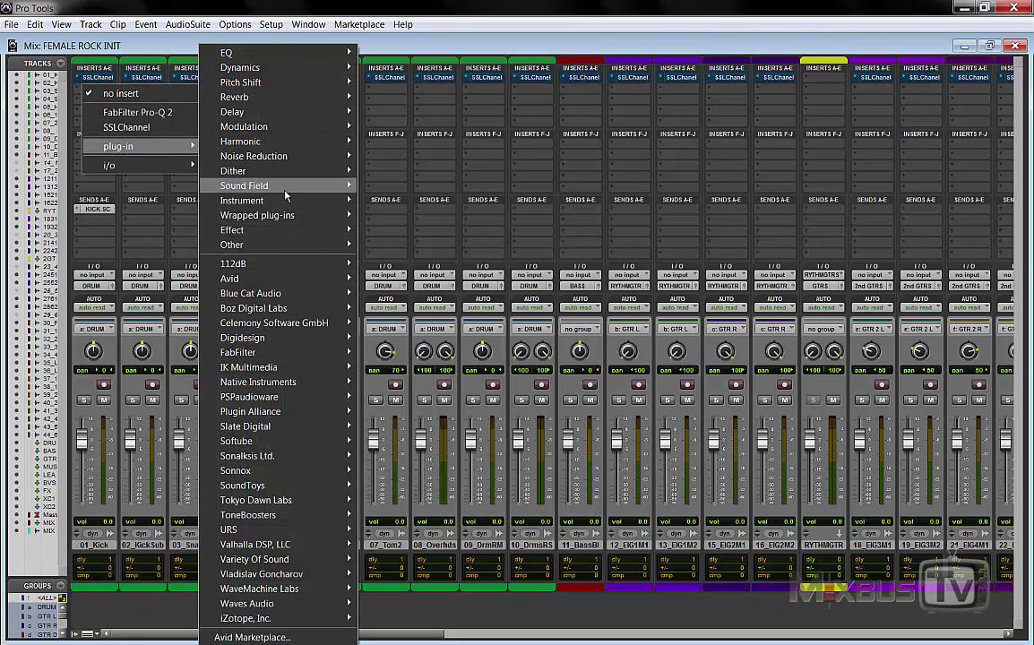
left_click(332, 235)
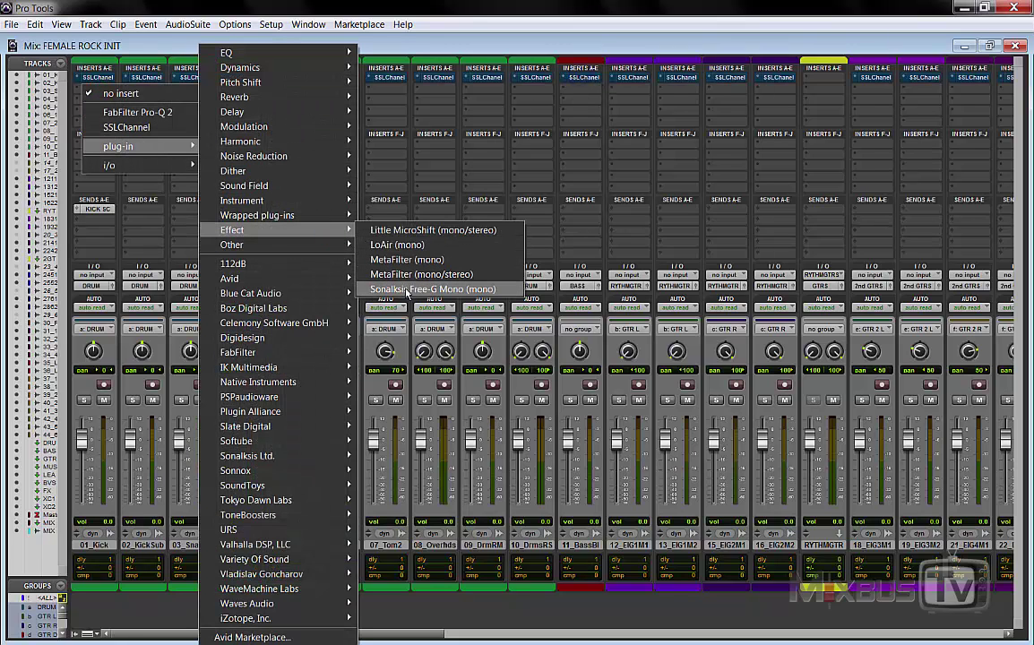
left_click(405, 290)
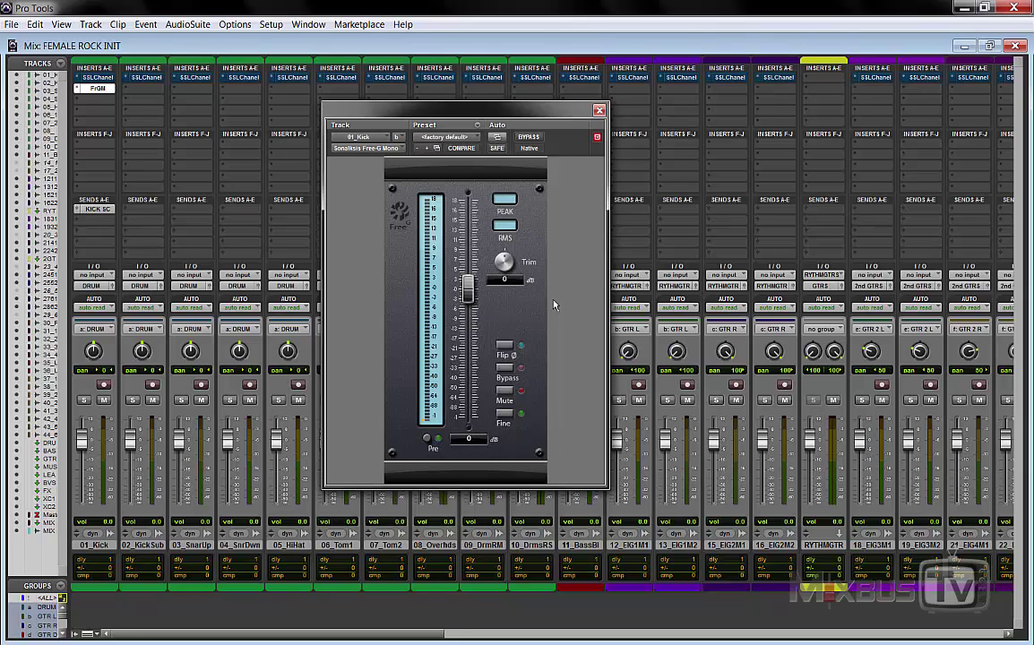
- Set the trim of the Free-G plug-in on 01_Kick to -10 dB
left_click(502, 281)
type("-10")
key("Return")
- Copy the Free-G insert from 01_Kick to 02_KickSub through 05_HiHat, and bypass the Free-G inserts
left_click_drag(98, 96, 289, 96)
left_click(289, 91)
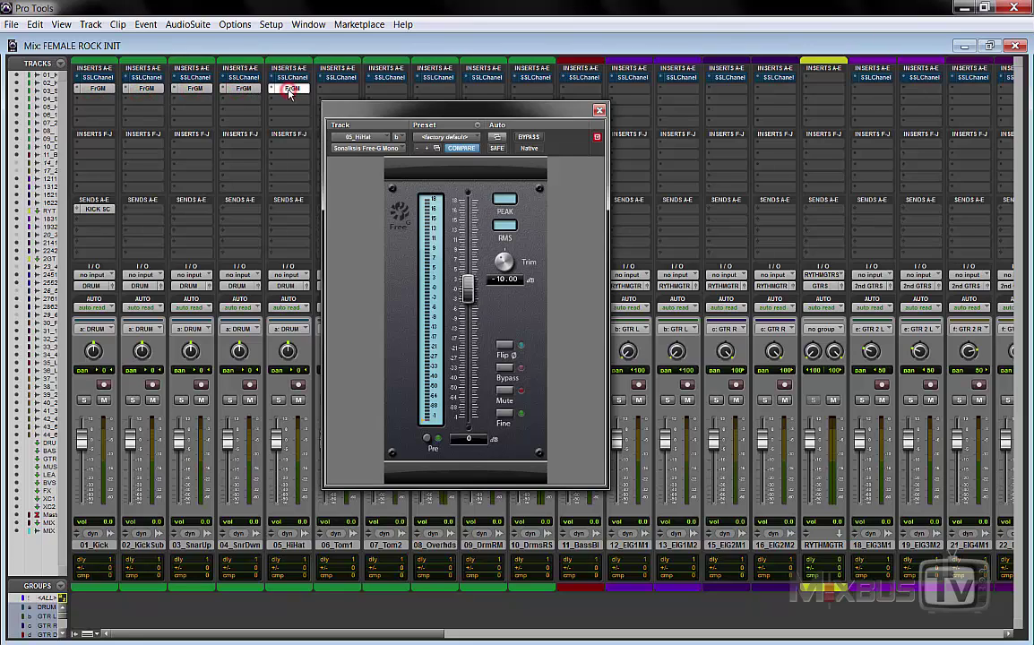
left_click(288, 92)
left_click(289, 91, "ctrl+alt")
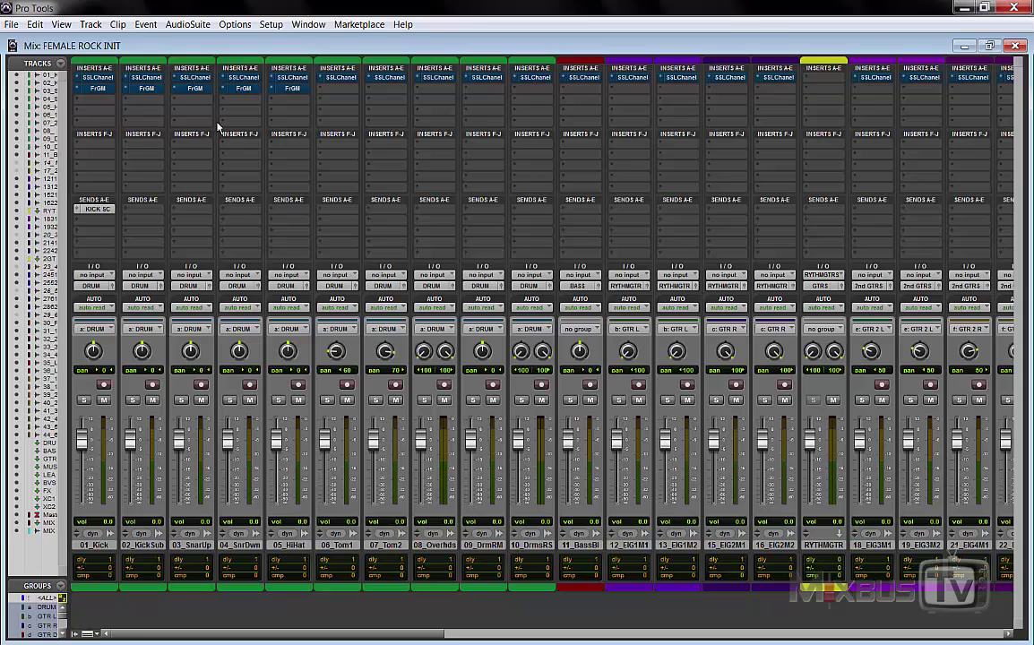
- Insert the mono Trim plug-in in the third slot of 01_Kick and move its window below the insert slots
left_click(123, 111)
mouse_move(134, 157)
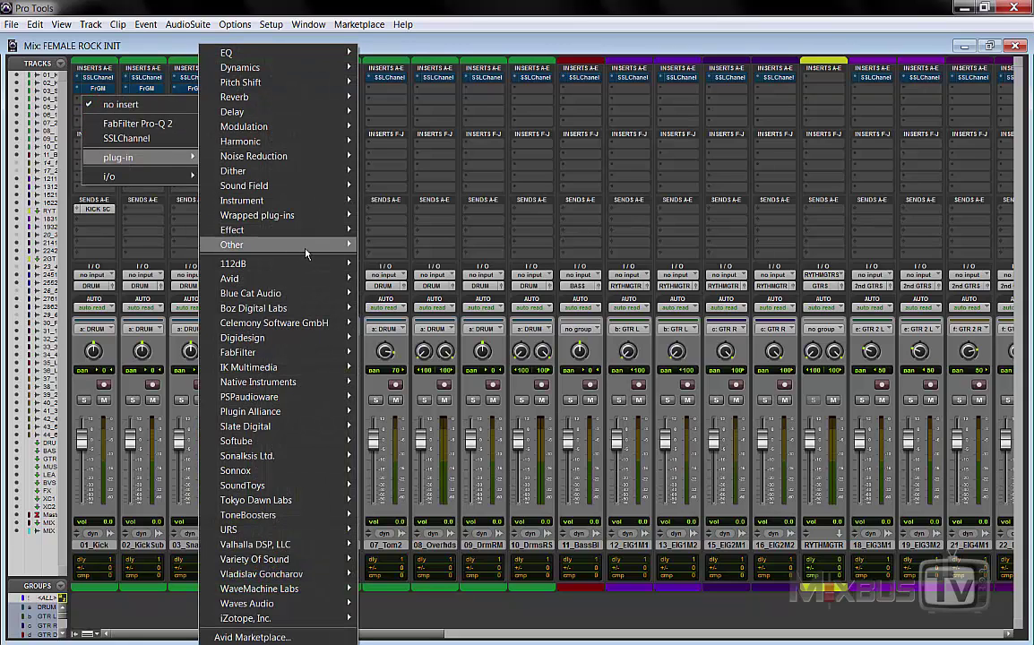
mouse_move(306, 252)
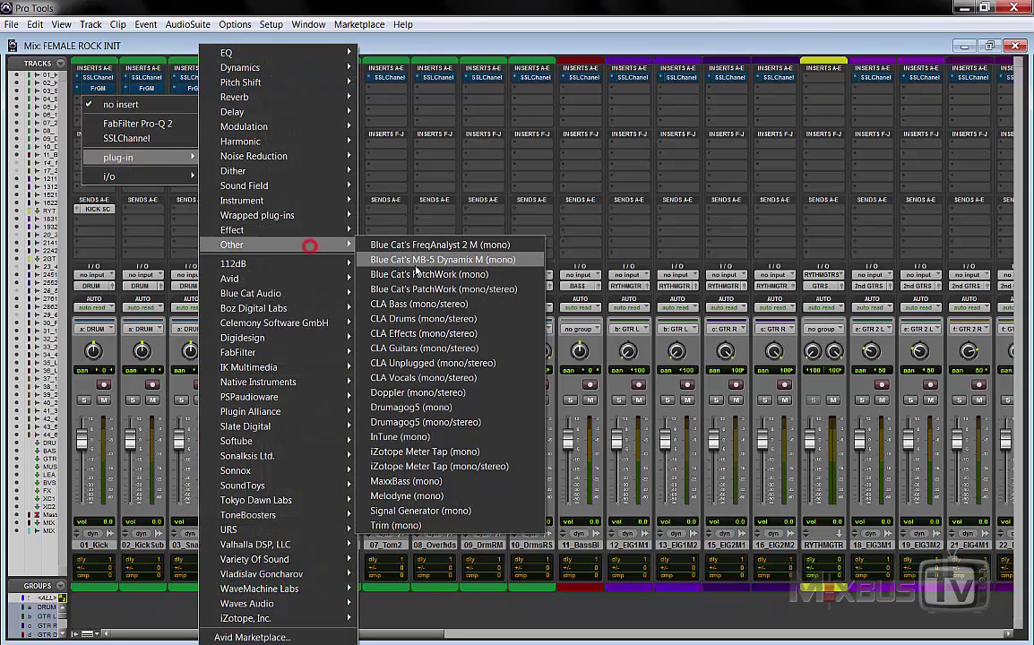
left_click(391, 526)
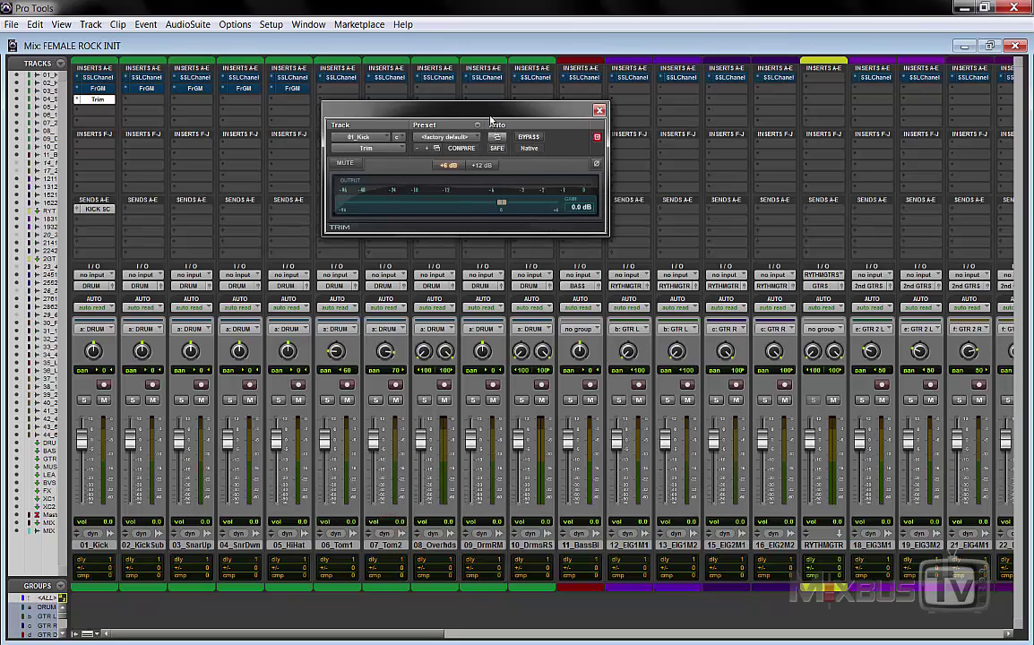
left_click_drag(490, 120, 457, 227)
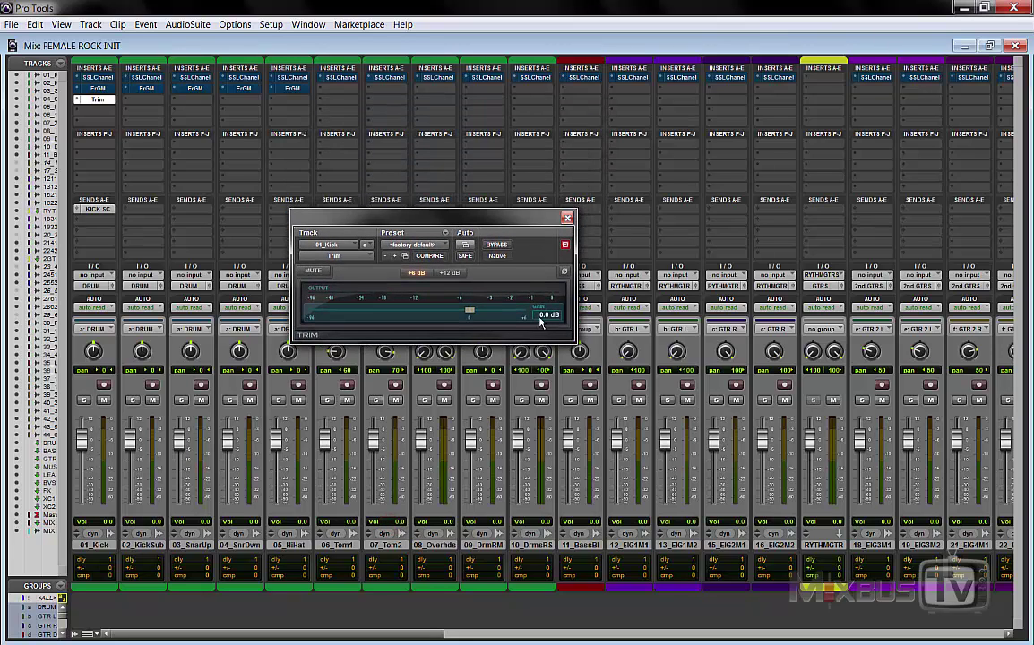